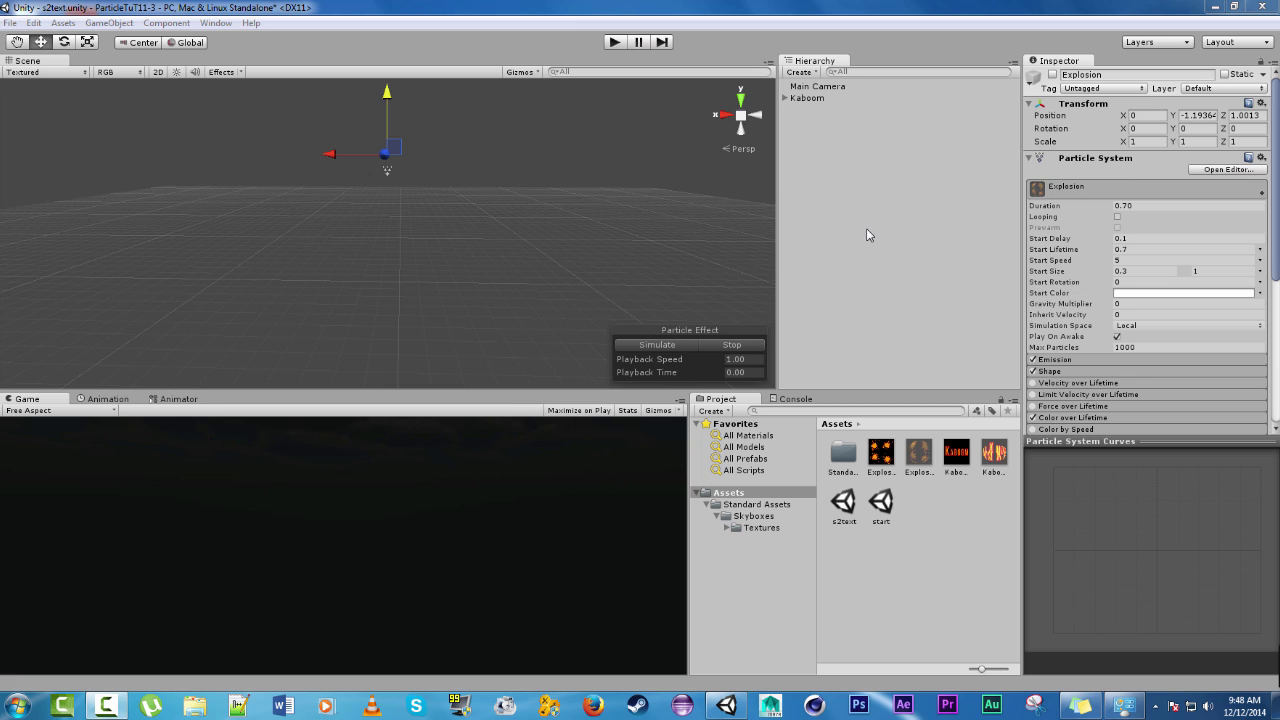
Step: Preview the Kaboom particle system and inspect its child Explosion system
click(820, 98)
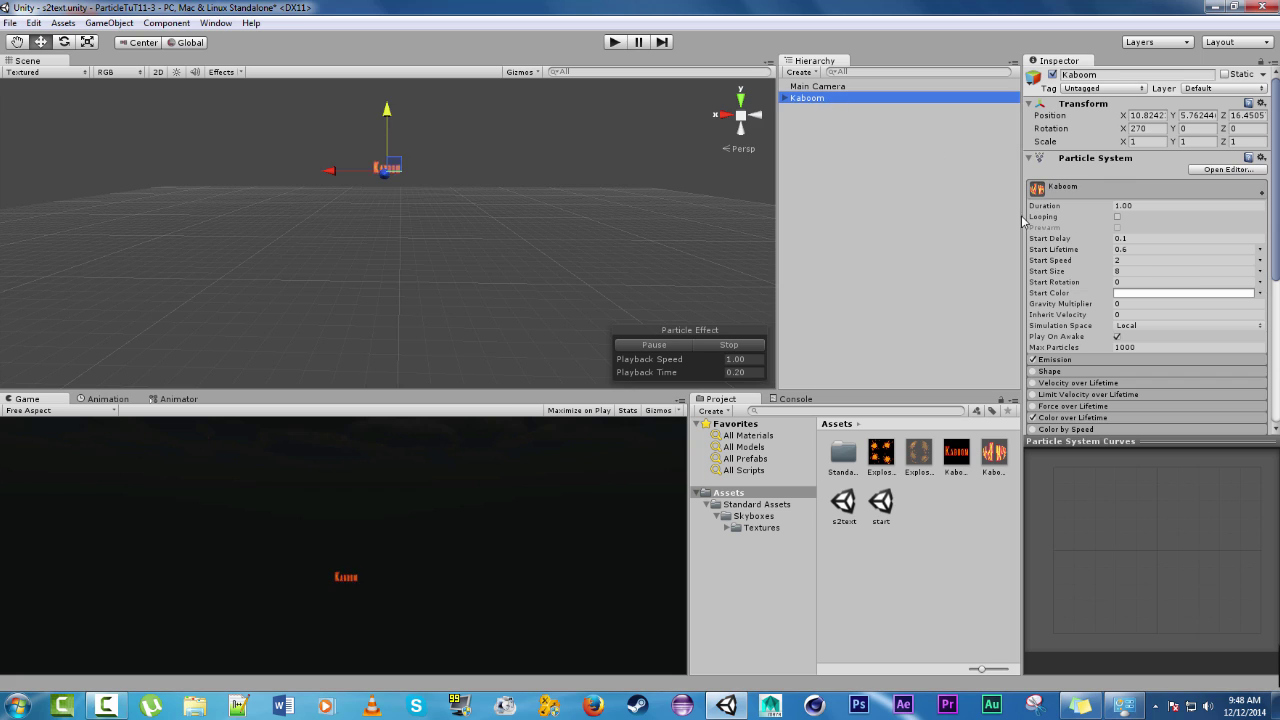
click(700, 352)
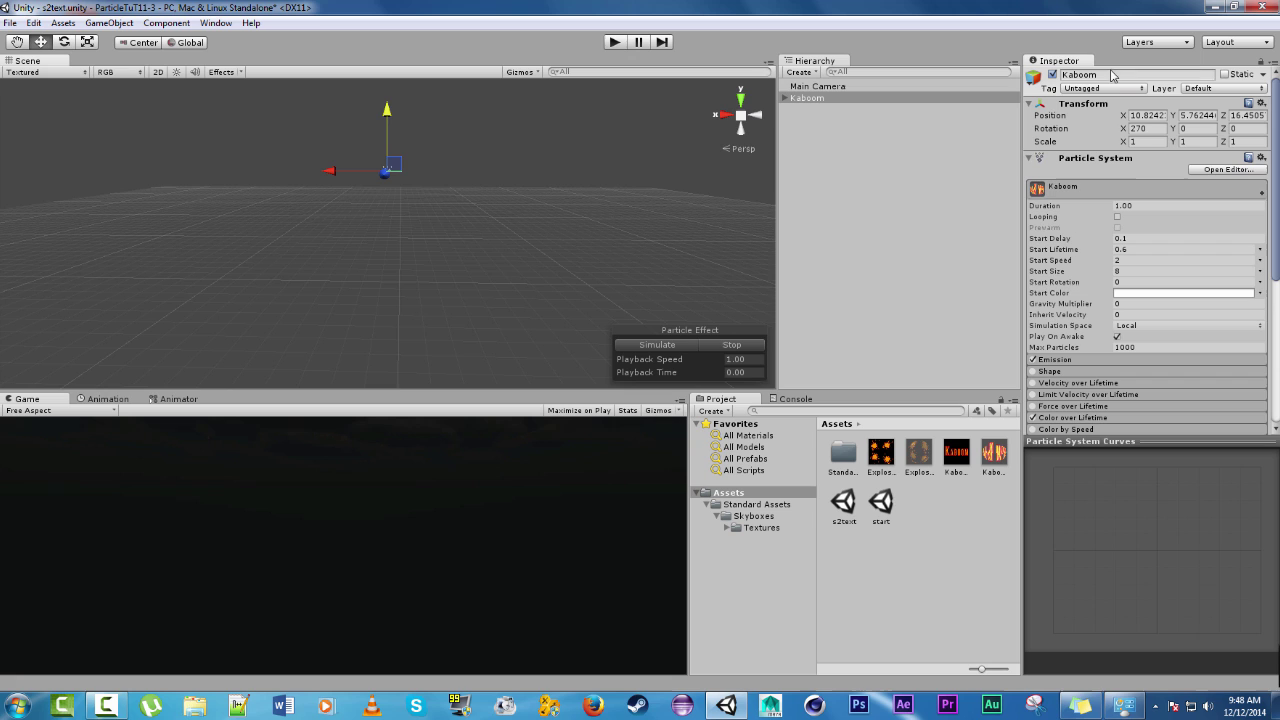
click(785, 98)
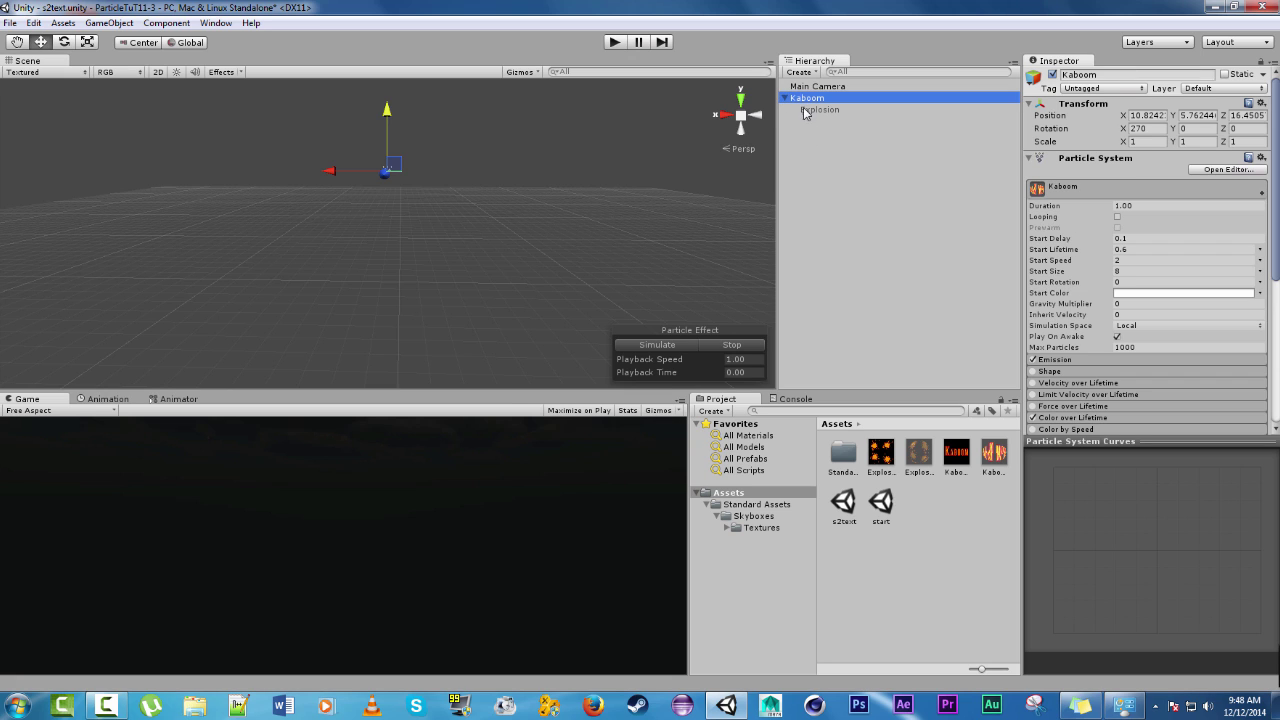
click(894, 108)
click(1052, 76)
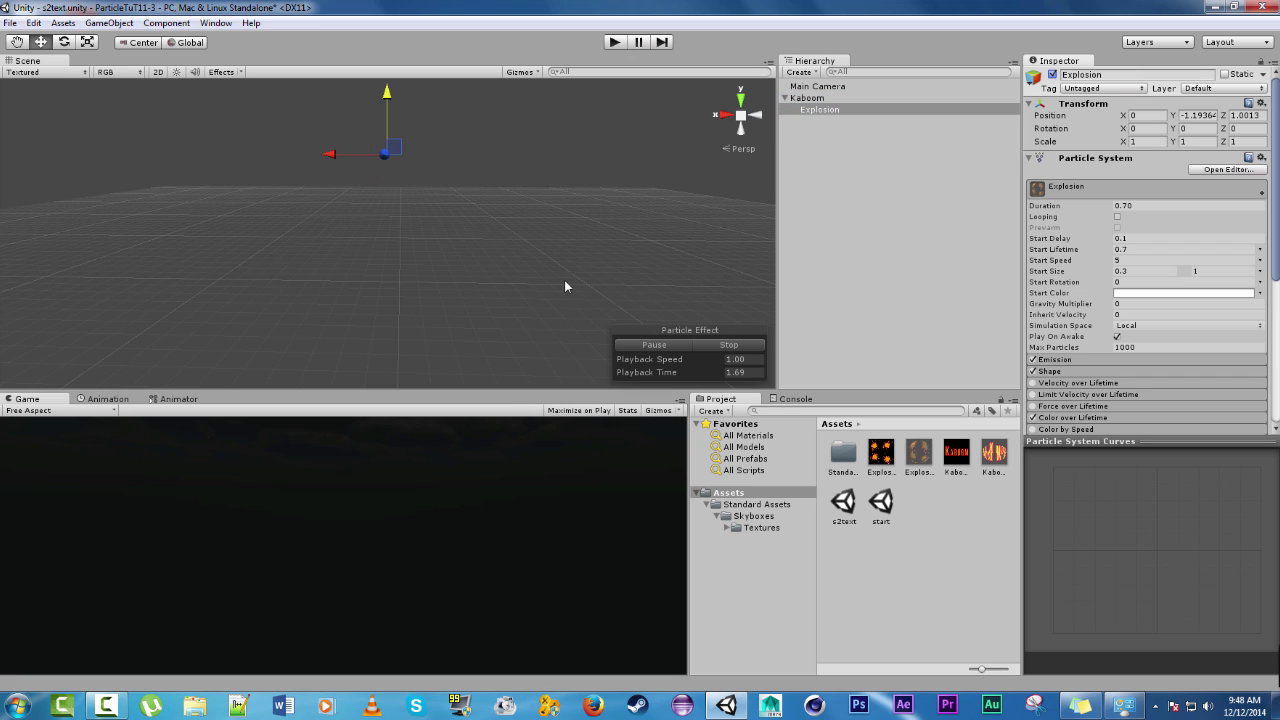
Step: Reselect Kaboom and replay the KABOOM burst with orange sparks
click(807, 97)
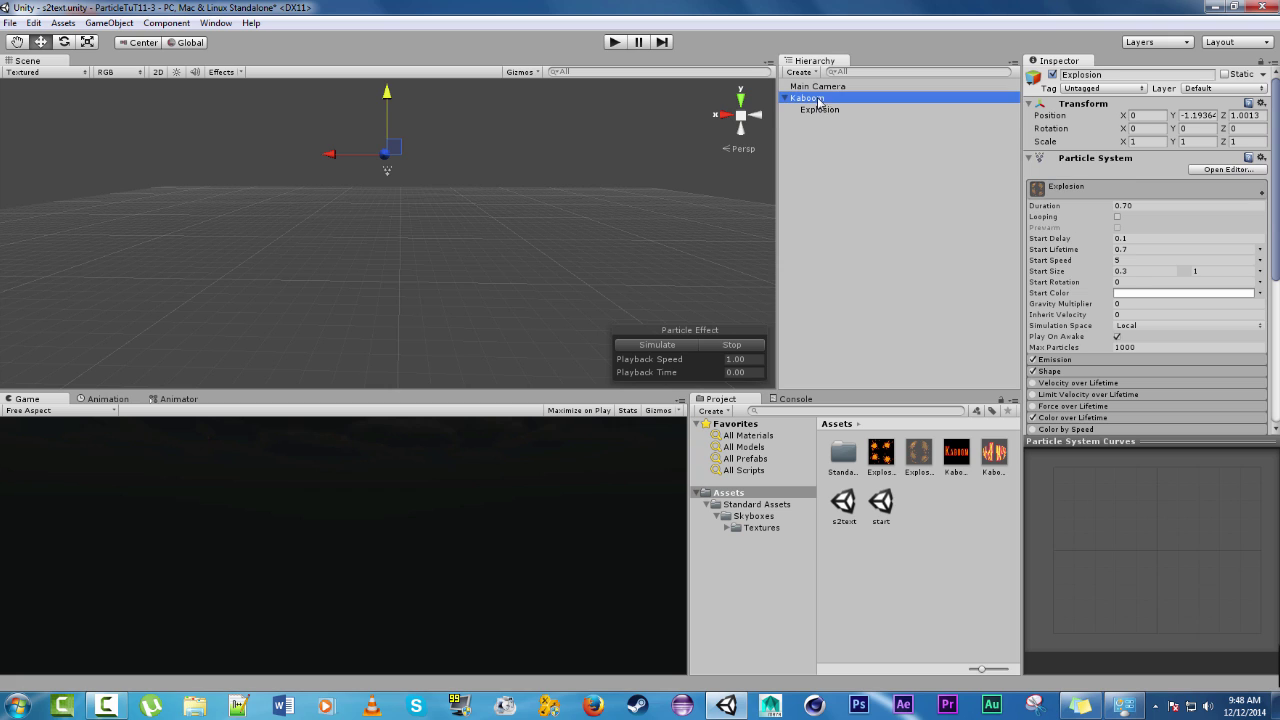
click(718, 344)
click(648, 344)
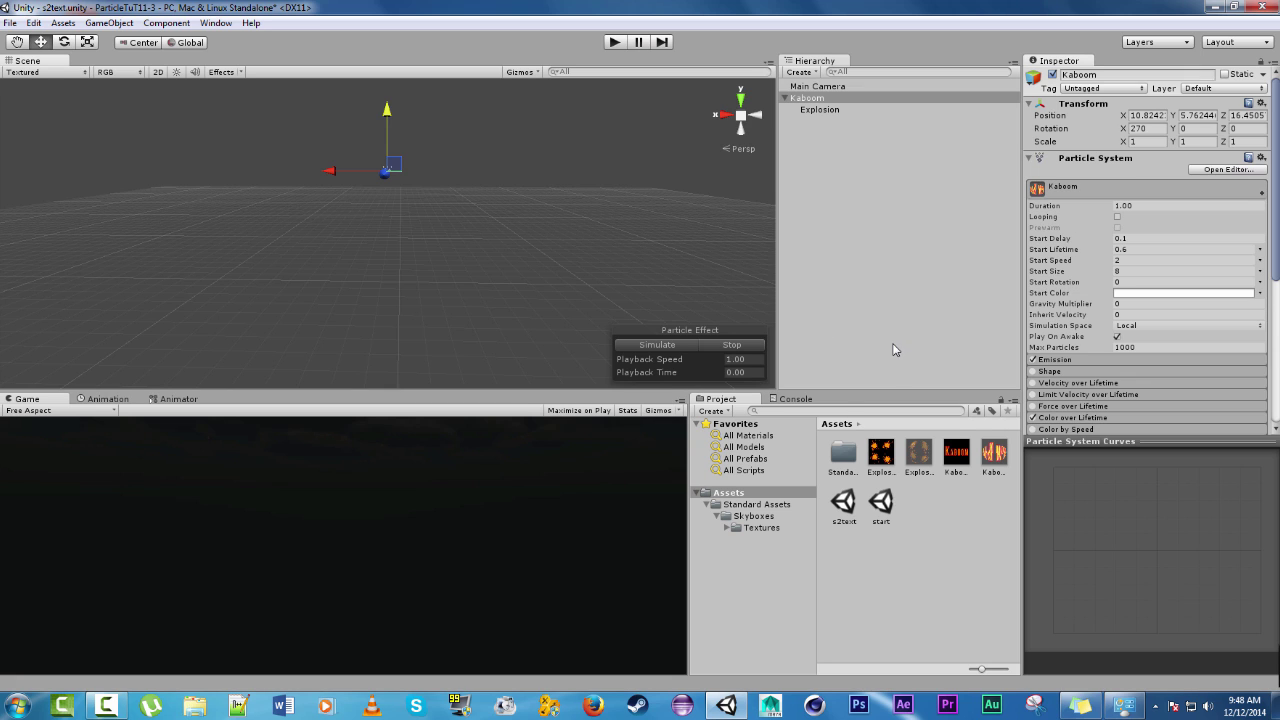
Step: Inspect the Kaboom2 texture, the Explosion.jpg texture and the Particles/Additive Explosion material preview
click(963, 454)
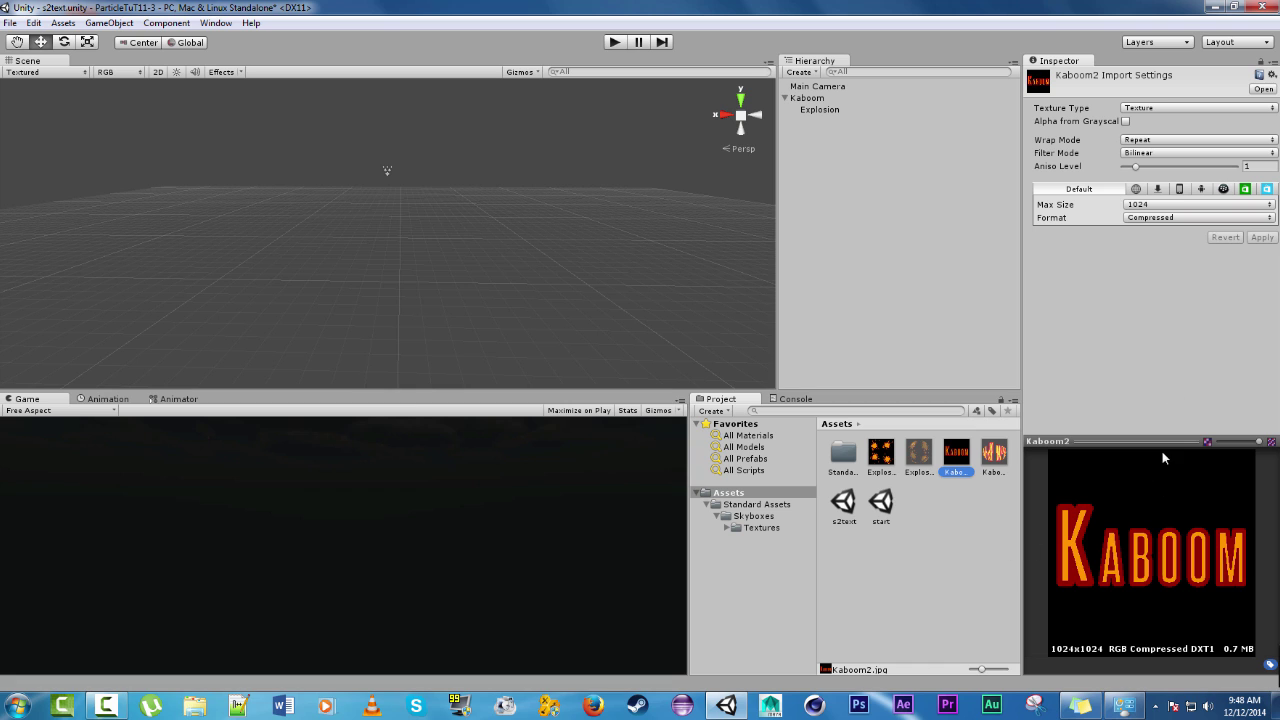
drag(1160, 444, 1162, 402)
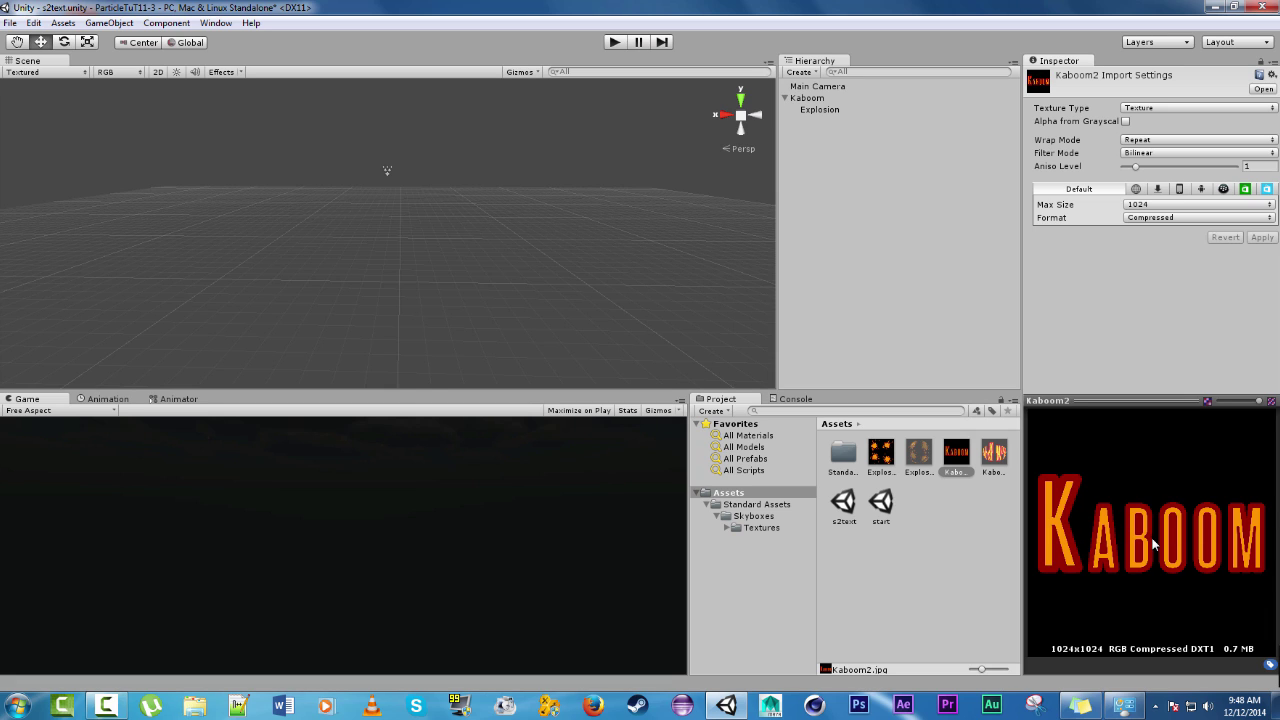
click(877, 460)
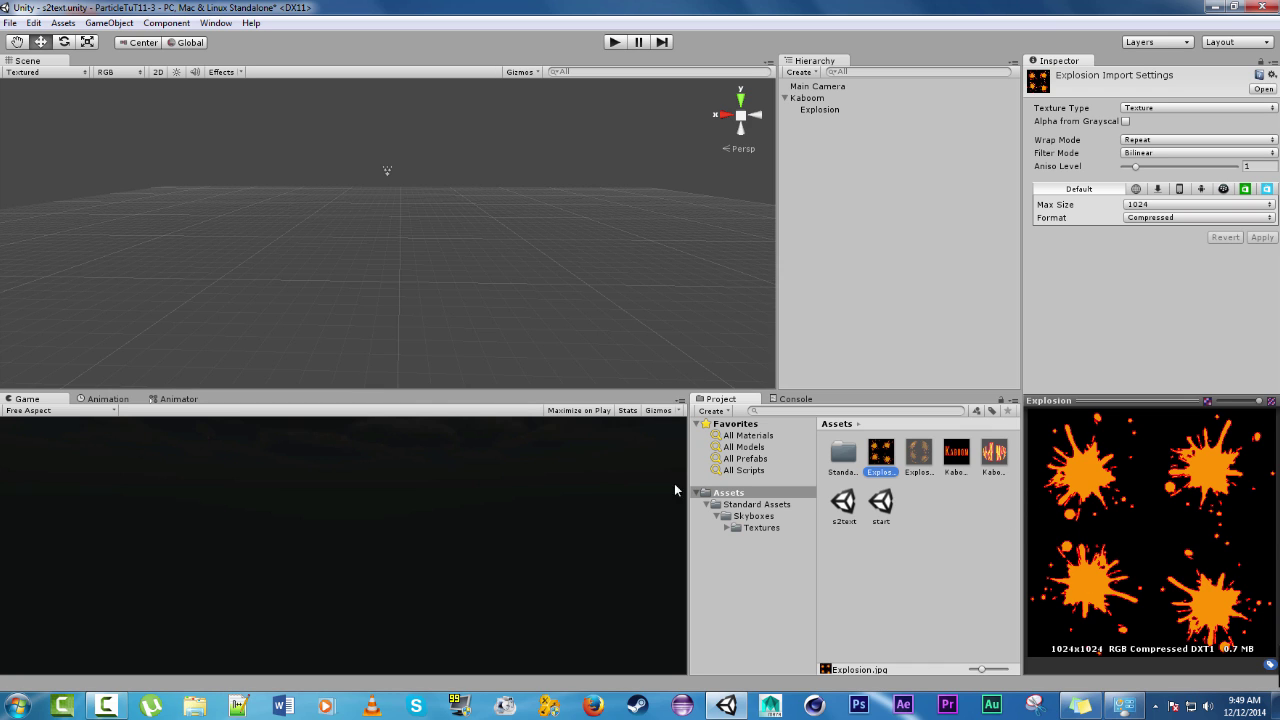
click(918, 456)
drag(1035, 502, 1112, 536)
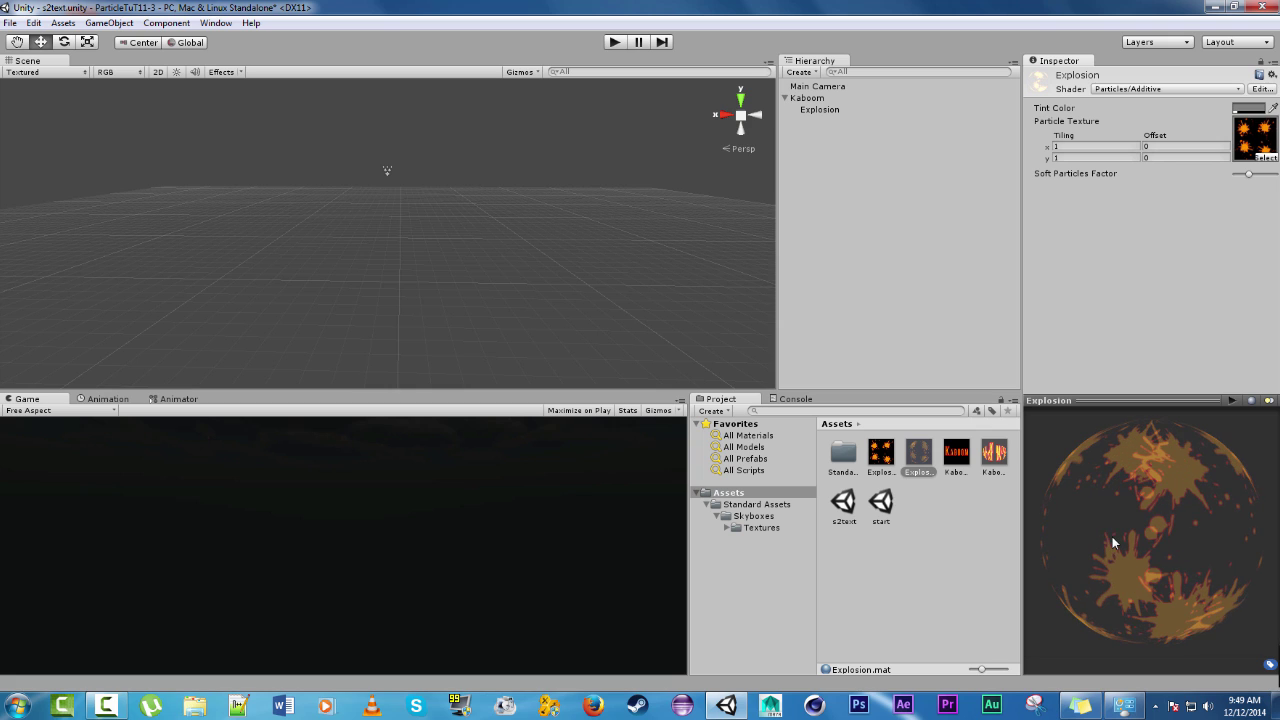
click(956, 578)
right_click(956, 578)
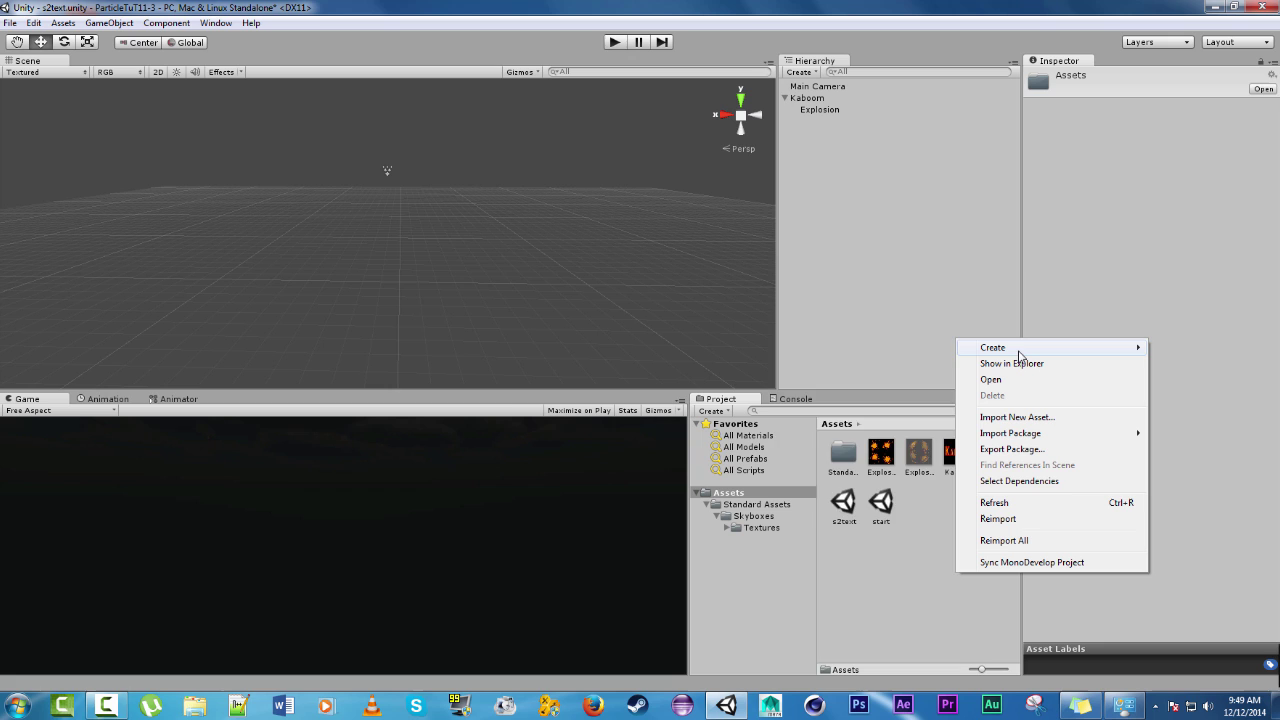
mouse_move(1020, 350)
click(863, 478)
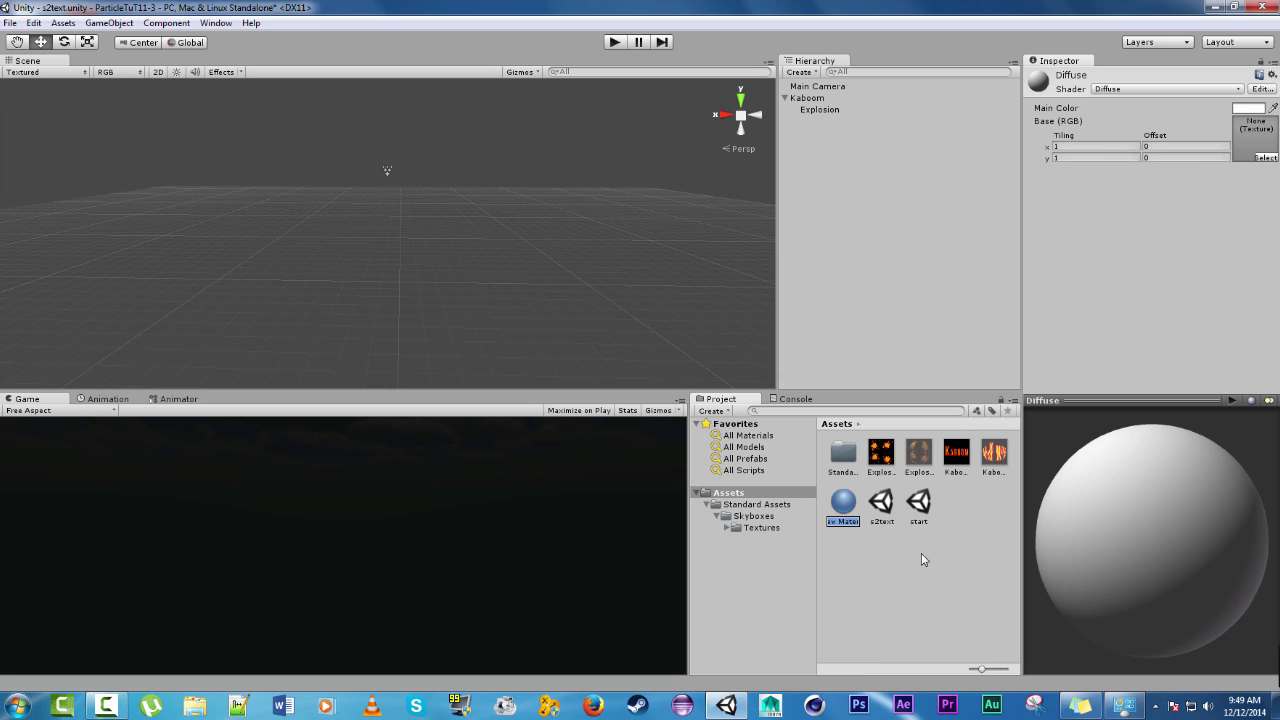
text(dskjd)
text(juhfesj)
key(Return)
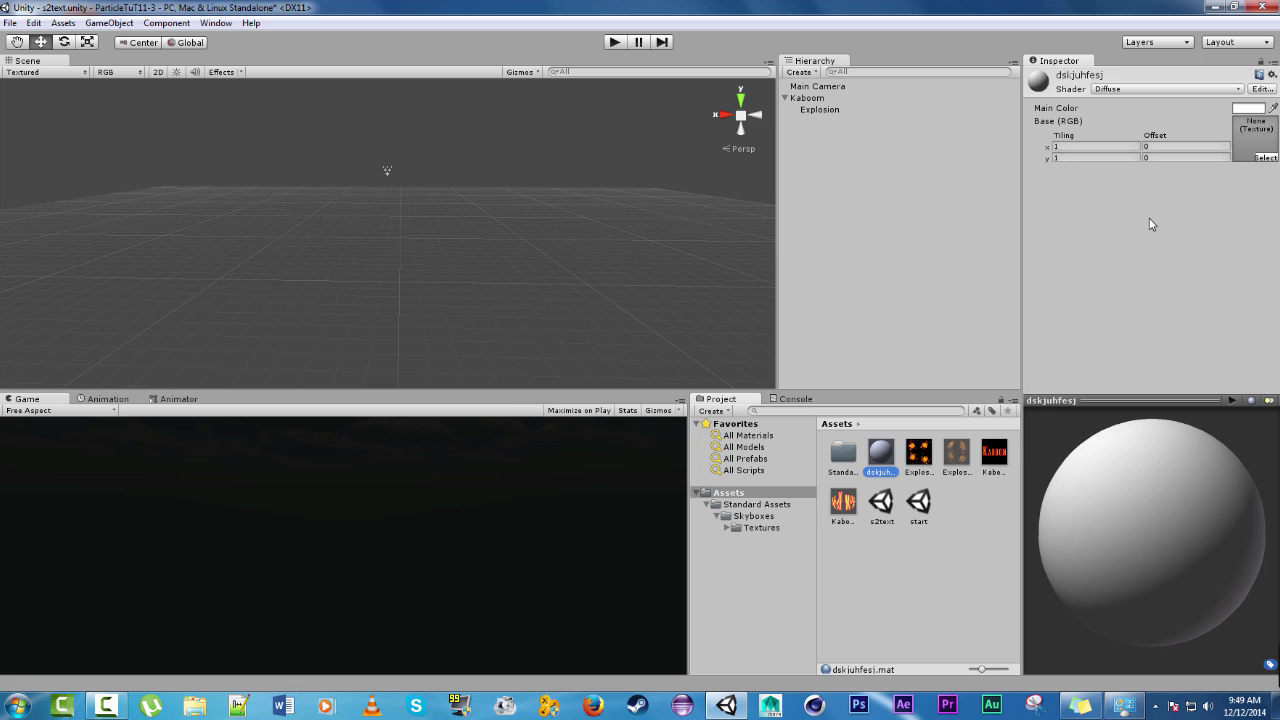
drag(920, 452, 1244, 155)
drag(1212, 543, 1205, 498)
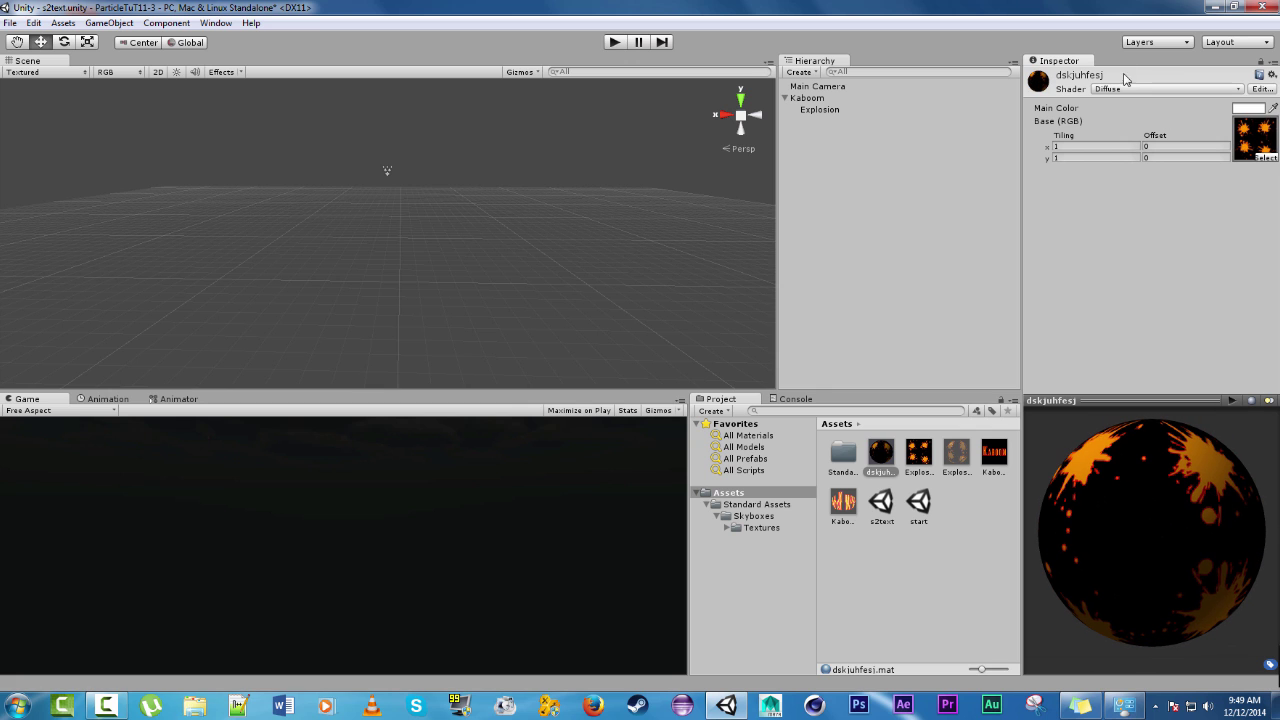
click(1157, 90)
mouse_move(1160, 304)
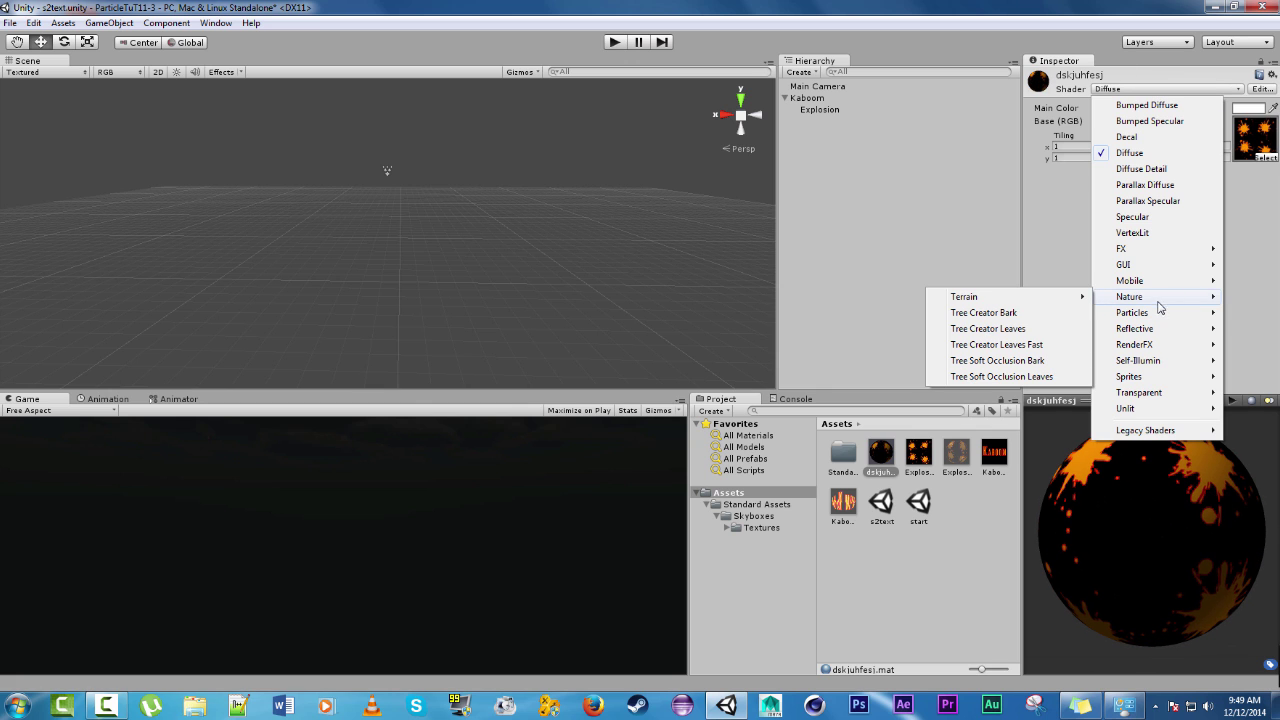
click(985, 313)
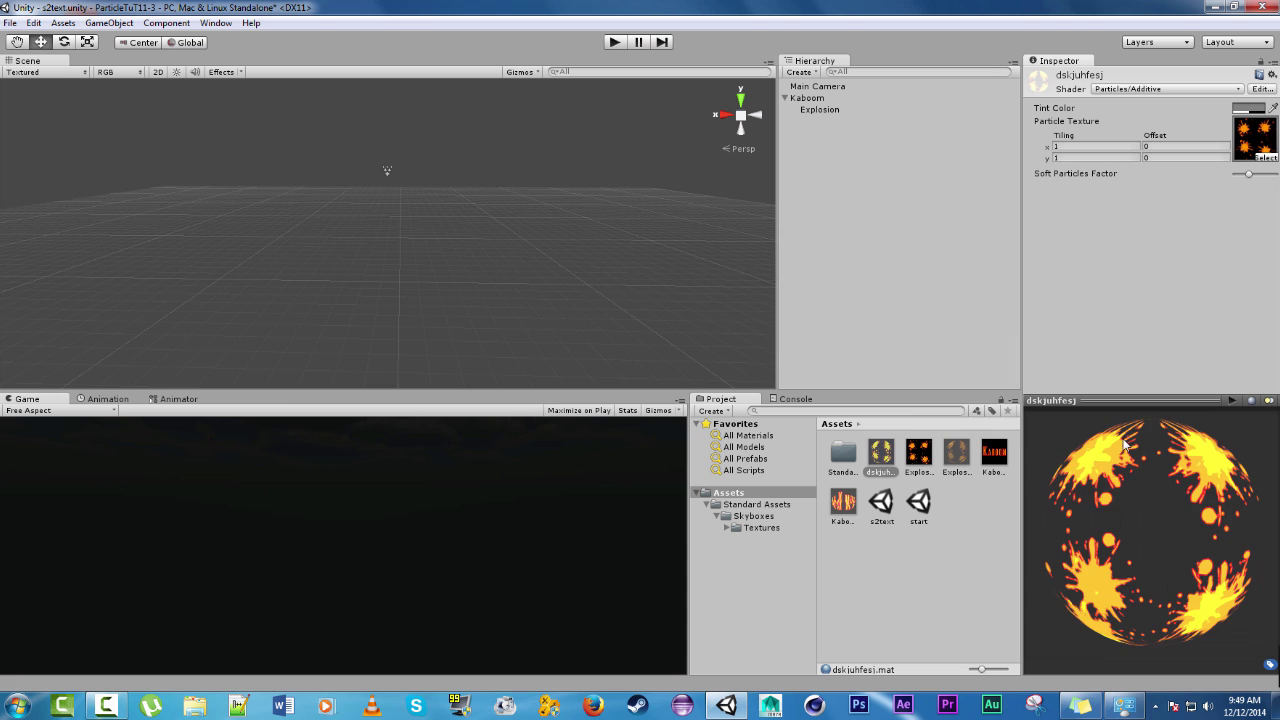
drag(1190, 530, 888, 519)
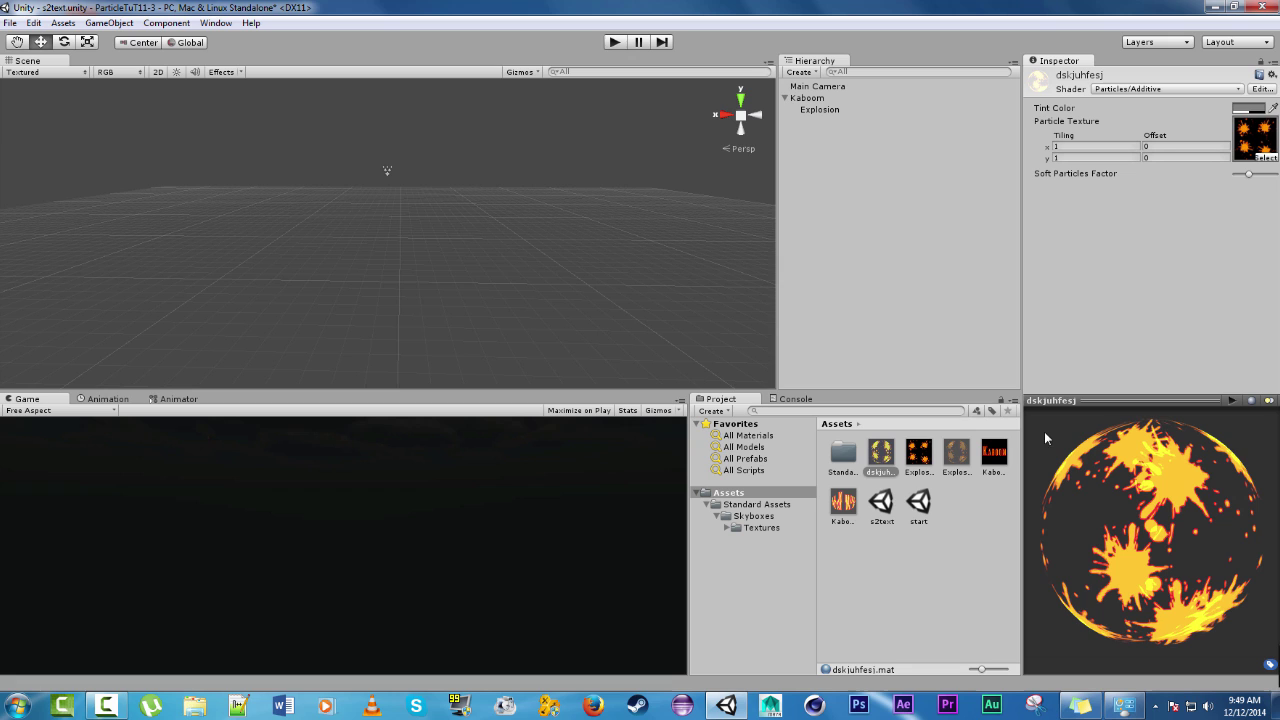
click(1012, 562)
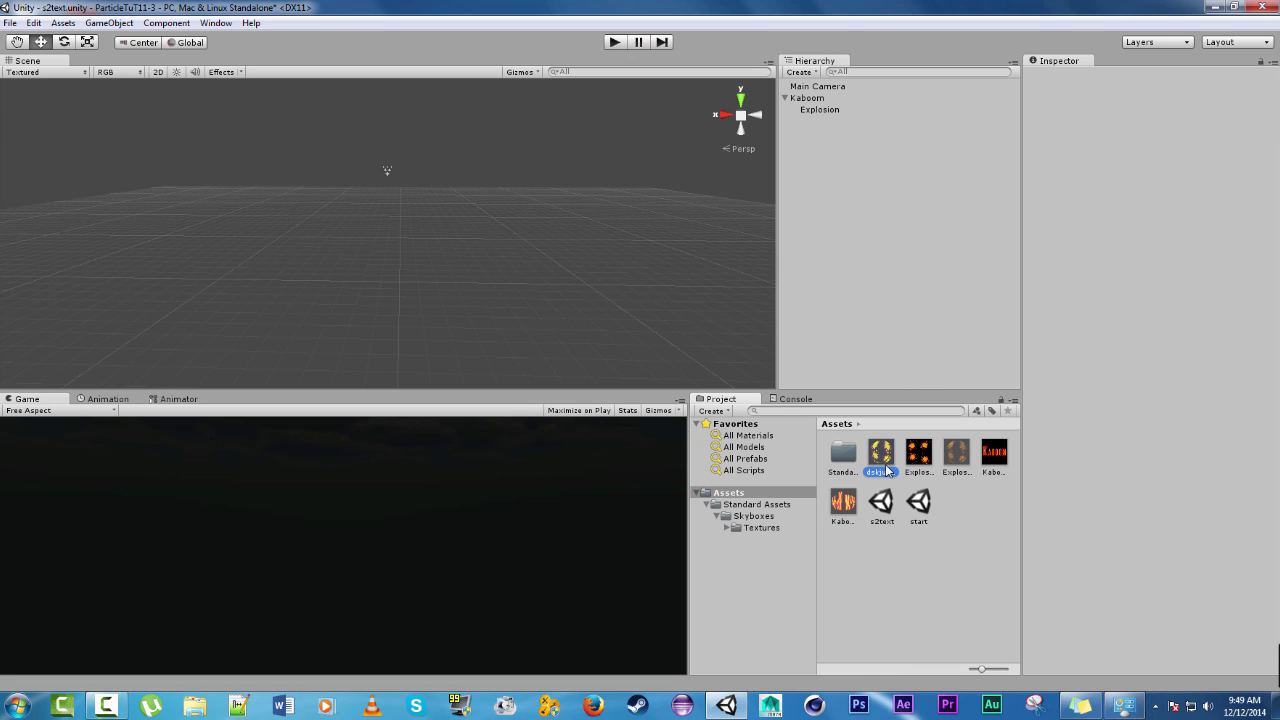
key(Delete)
key(Return)
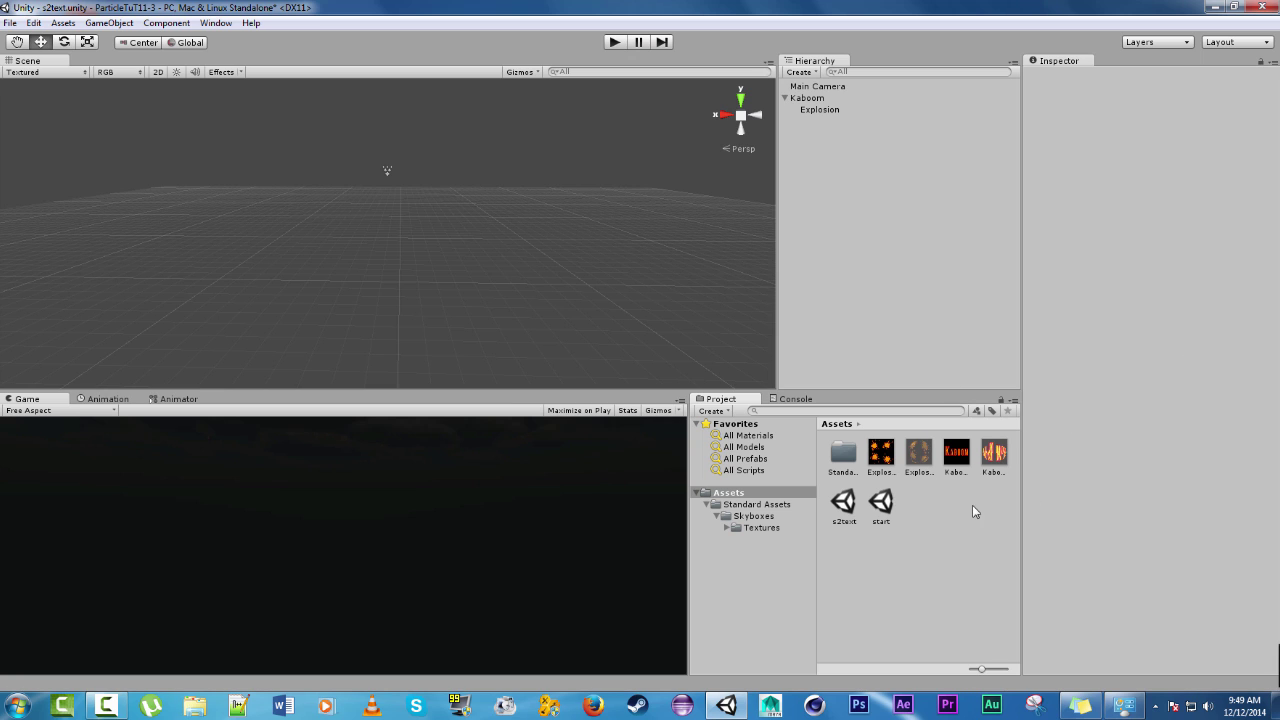
Step: Open the start scene, saving the current scene first
click(882, 505)
double_click(885, 513)
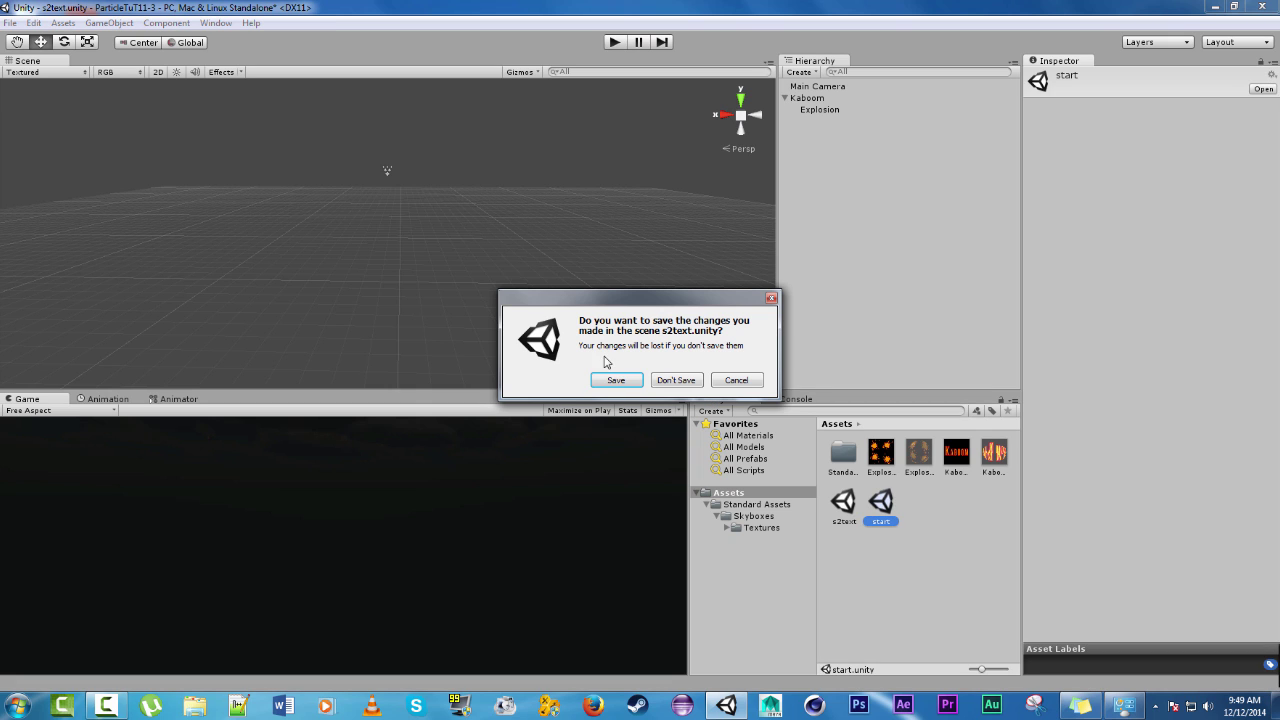
click(624, 381)
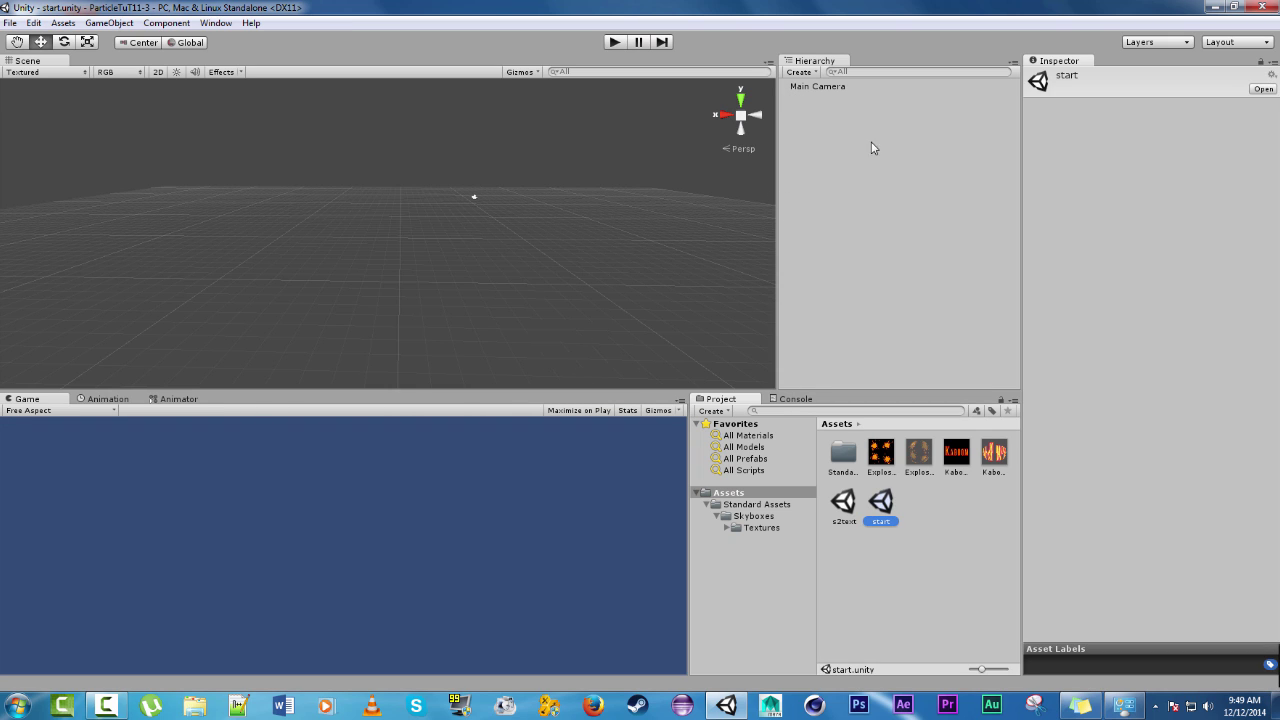
Step: Add a Skybox component to the Main Camera and remove the duplicate one
click(820, 87)
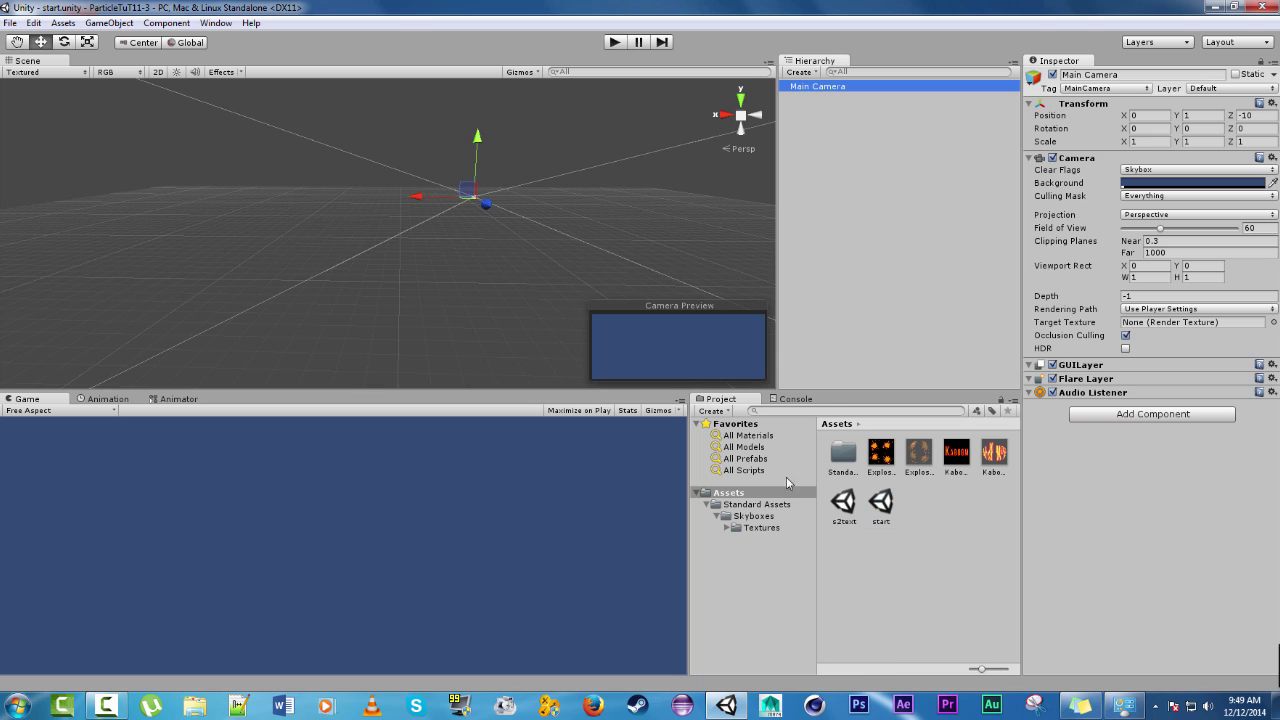
click(752, 516)
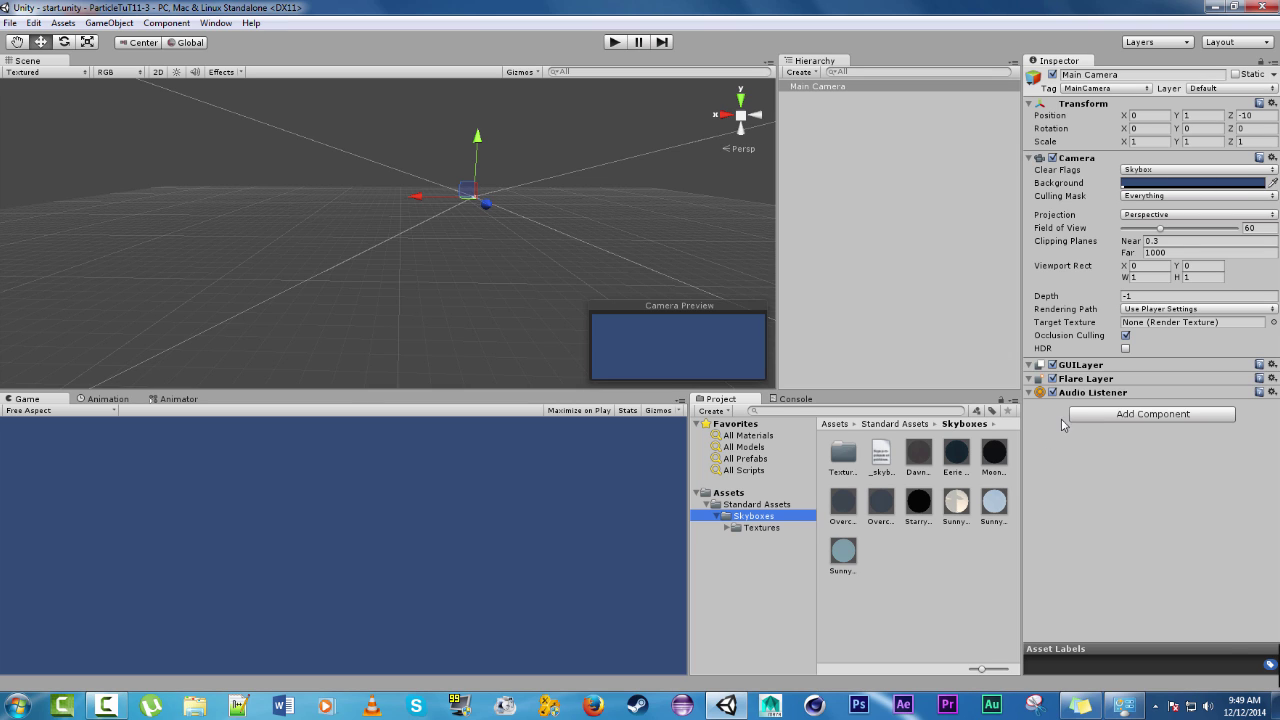
click(1093, 416)
click(1119, 471)
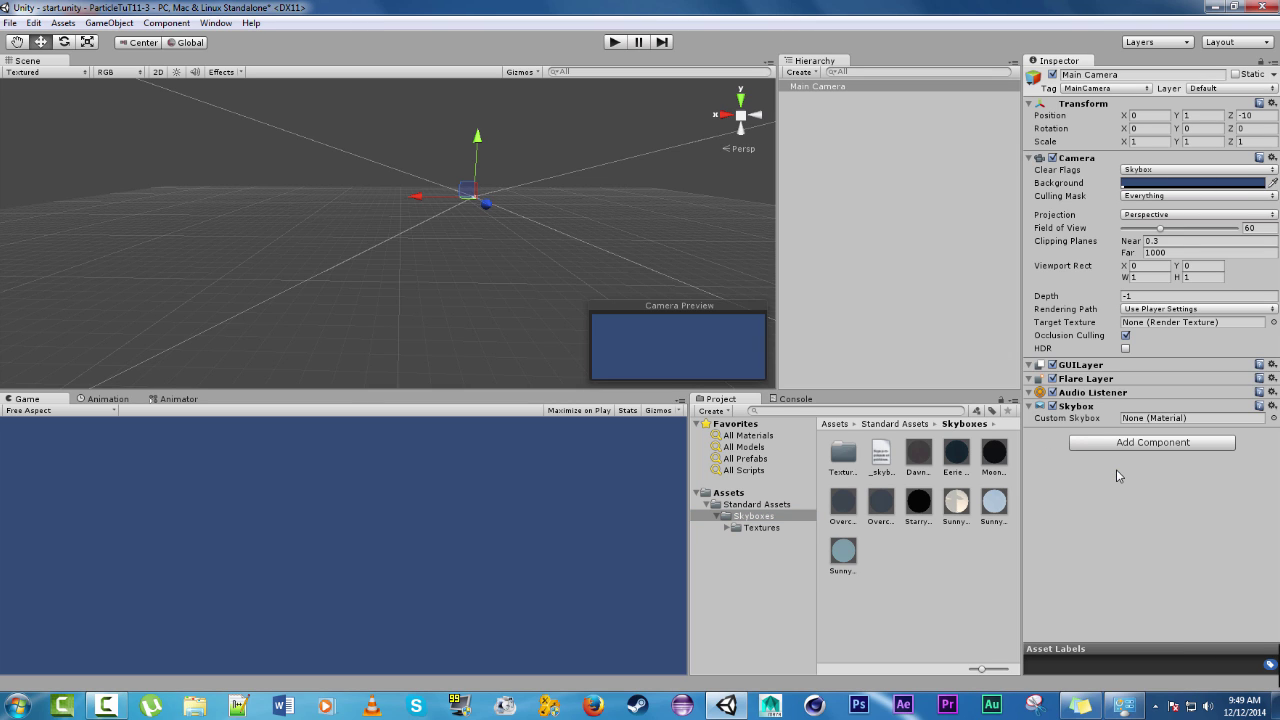
click(1110, 442)
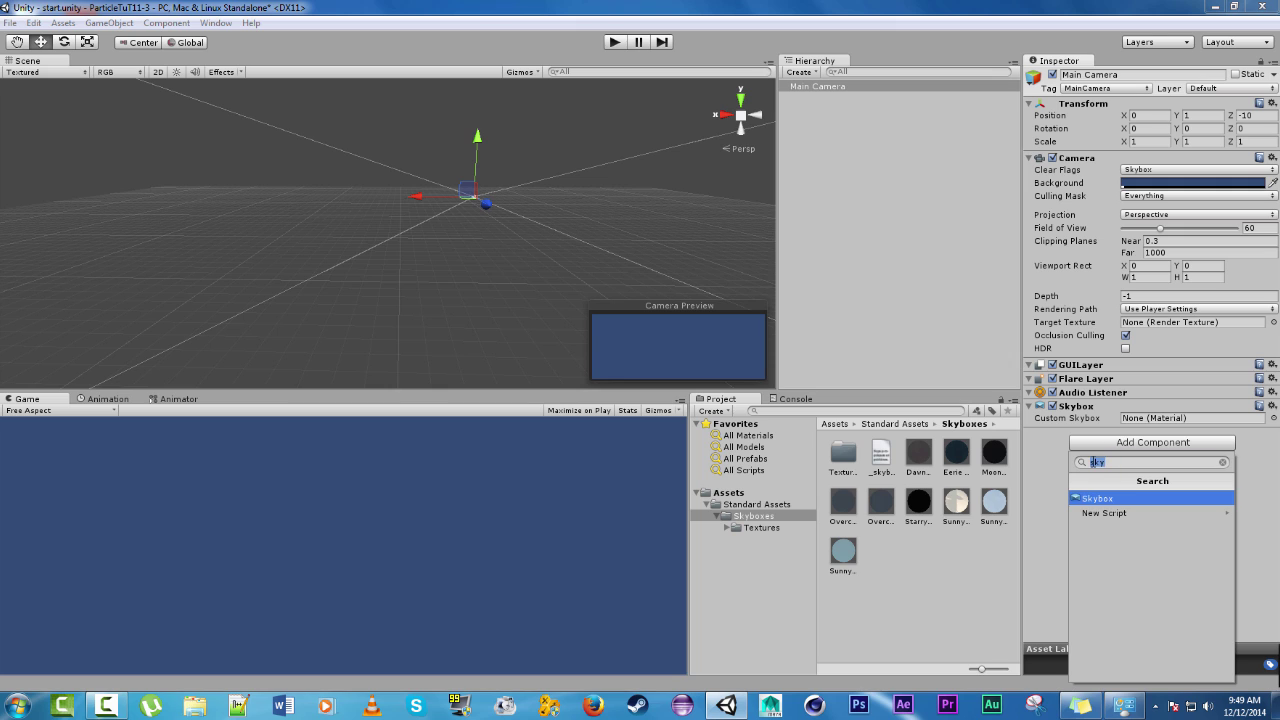
click(1093, 500)
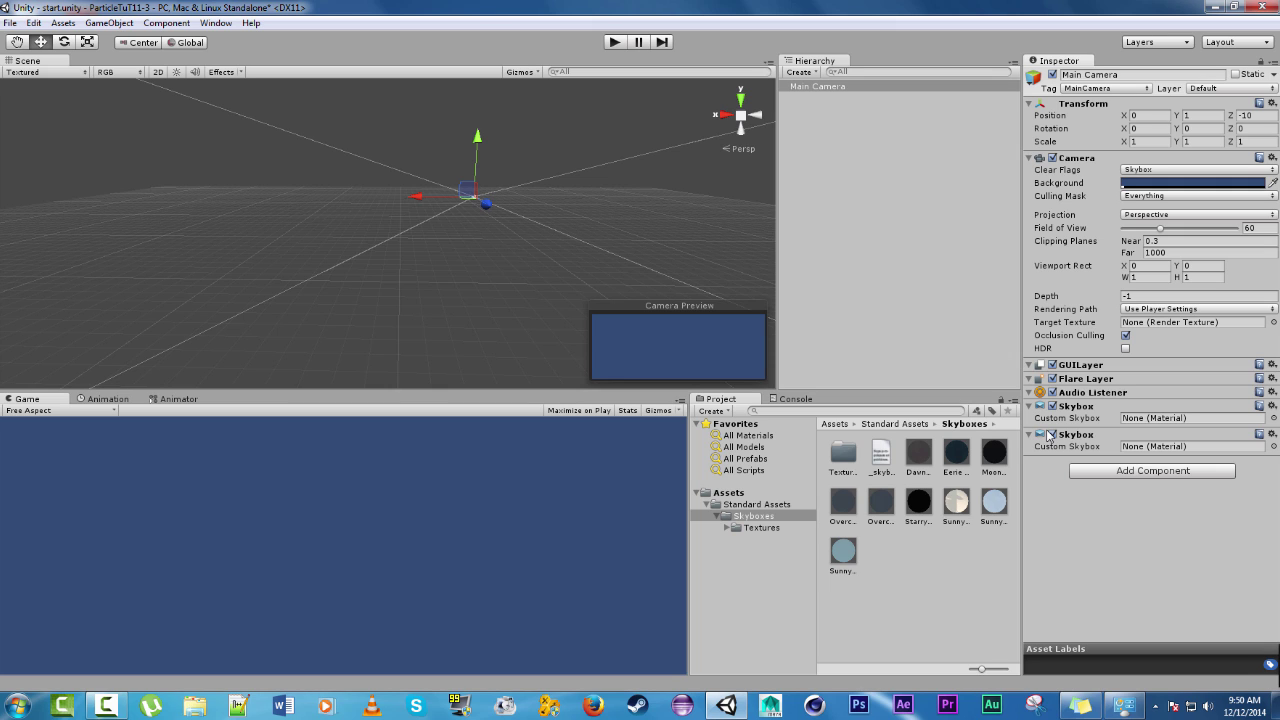
right_click(1087, 437)
click(1120, 467)
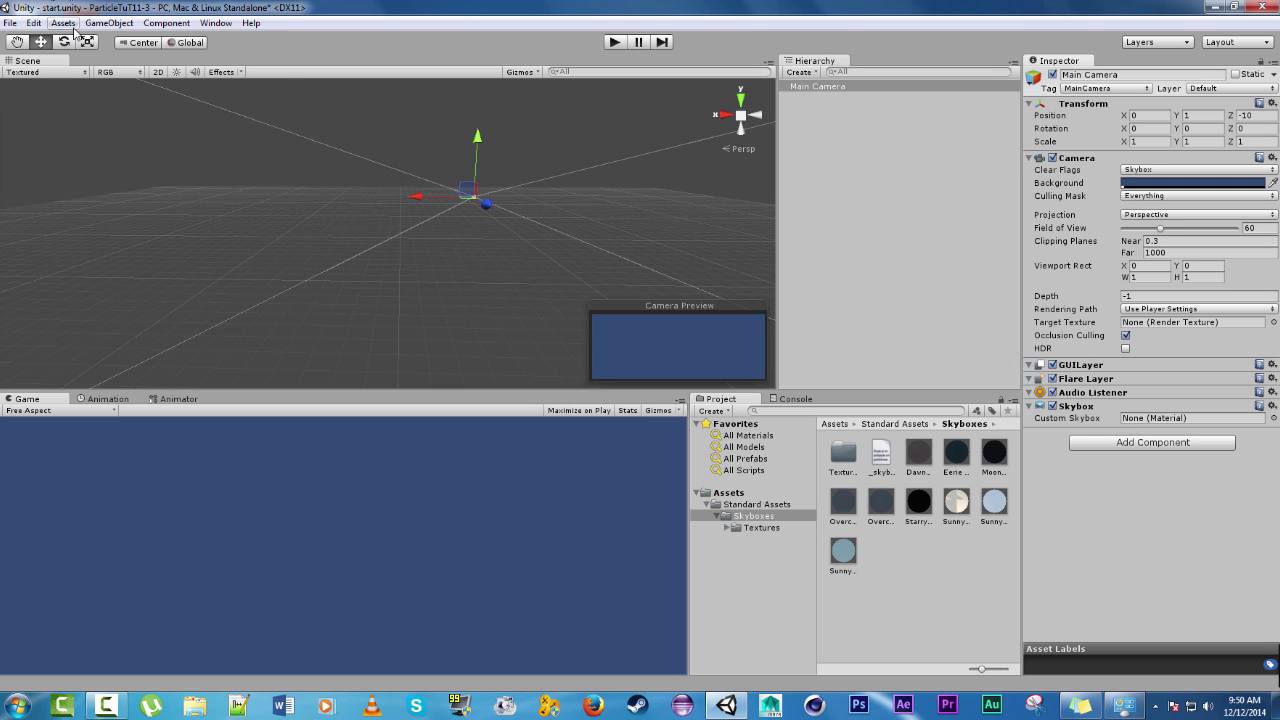
Step: Browse the asset import and window menus, then preview the Starry Night skybox
click(108, 22)
mouse_move(62, 22)
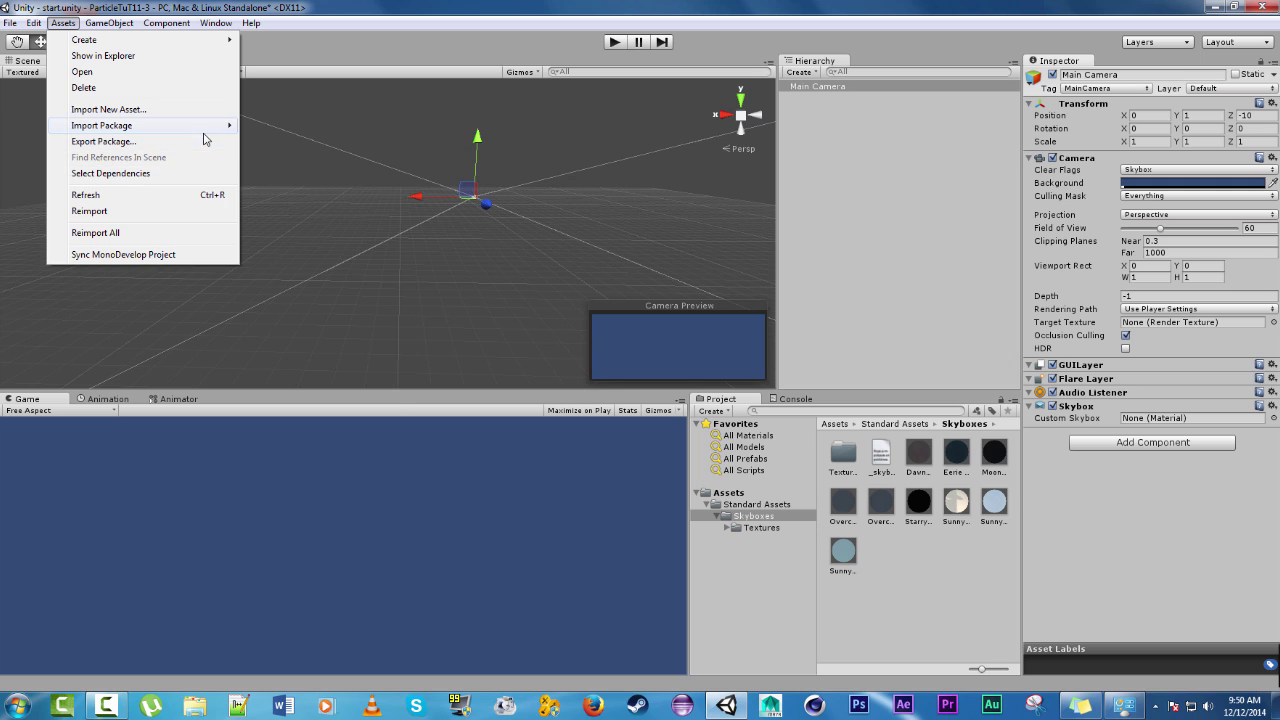
mouse_move(205, 127)
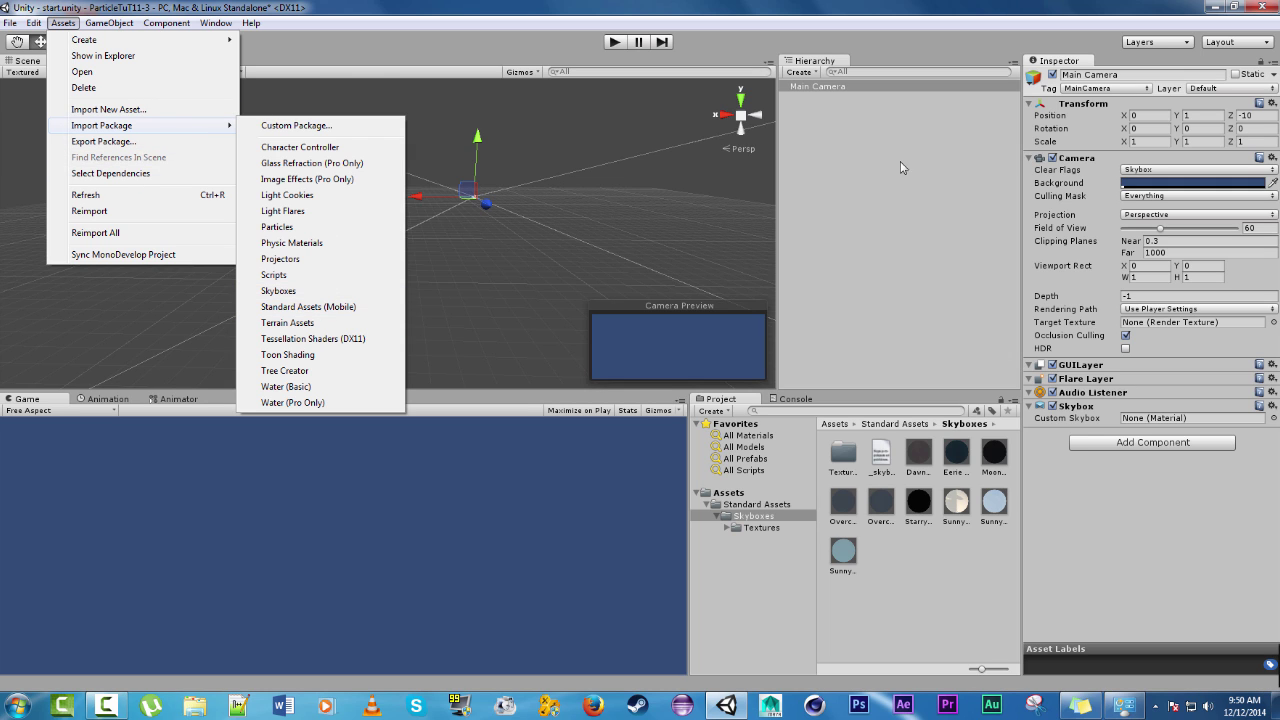
click(943, 6)
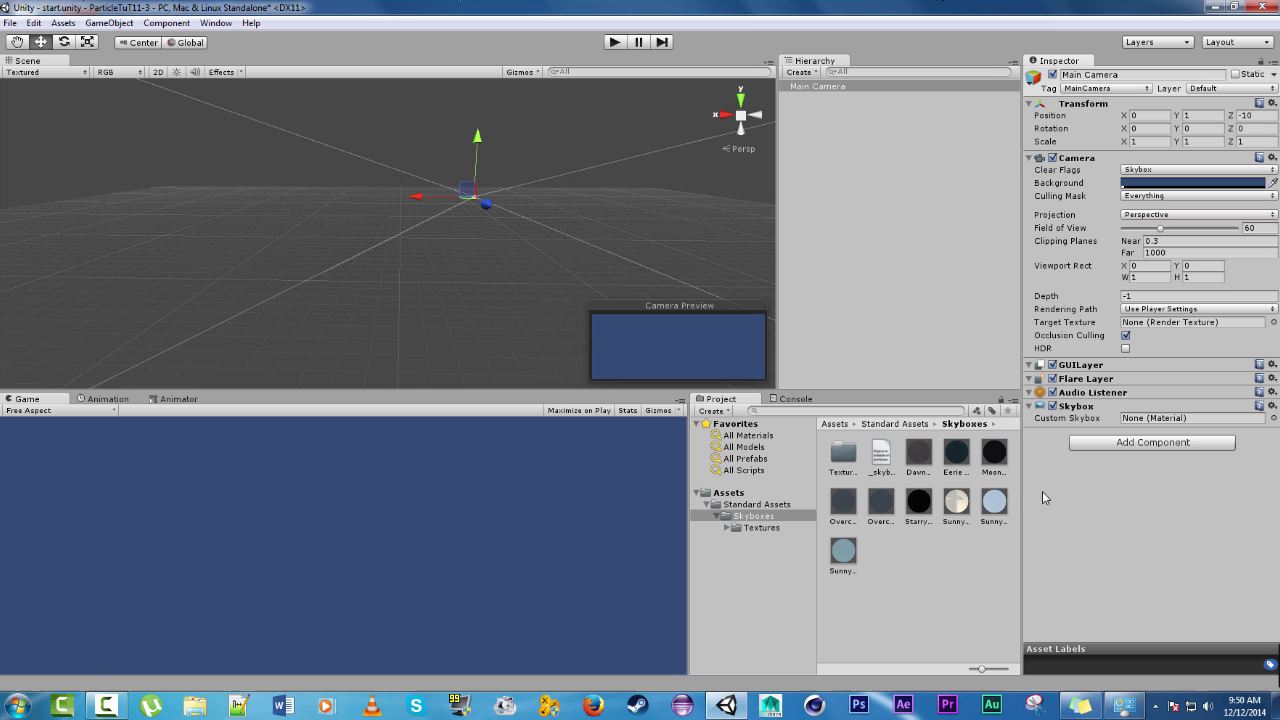
click(215, 22)
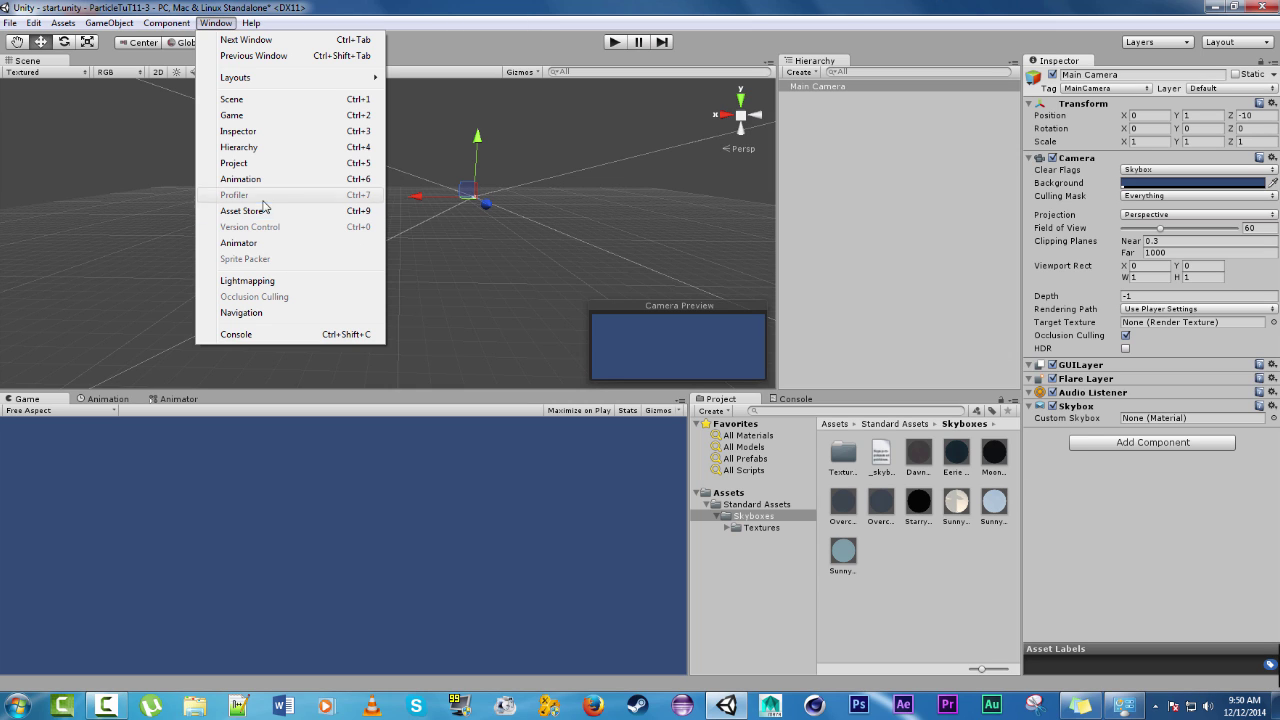
click(909, 480)
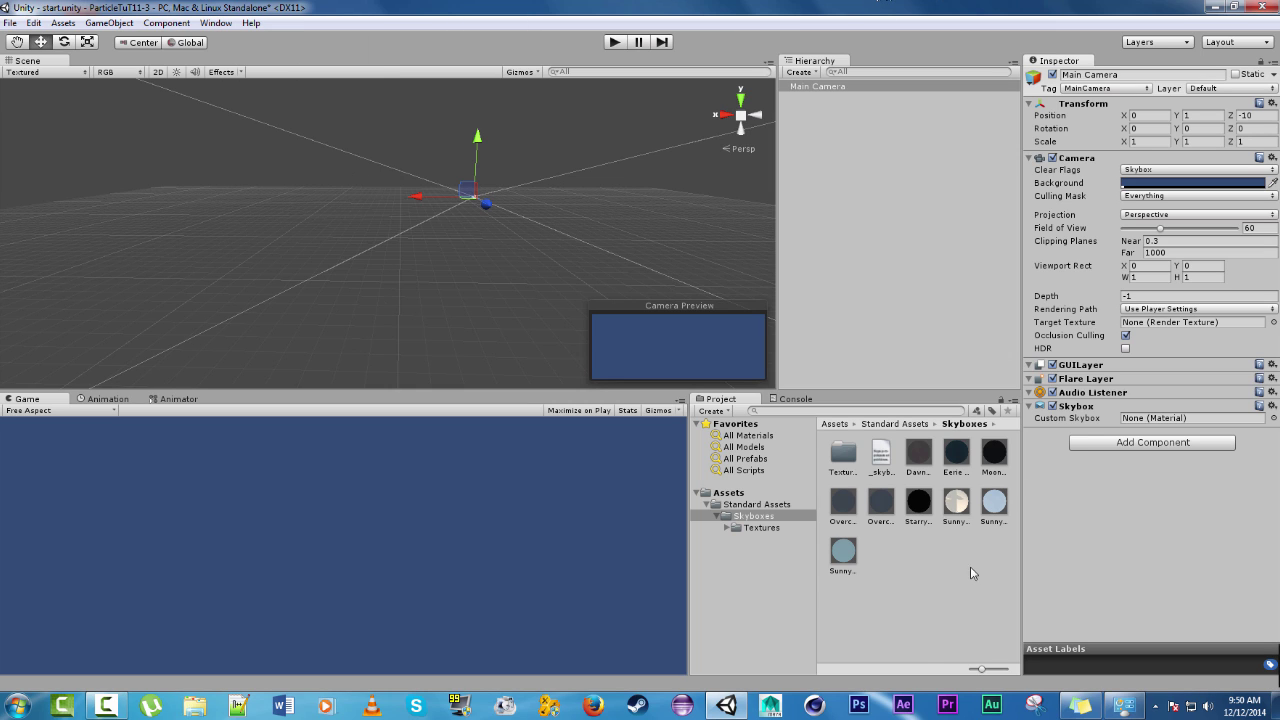
click(919, 505)
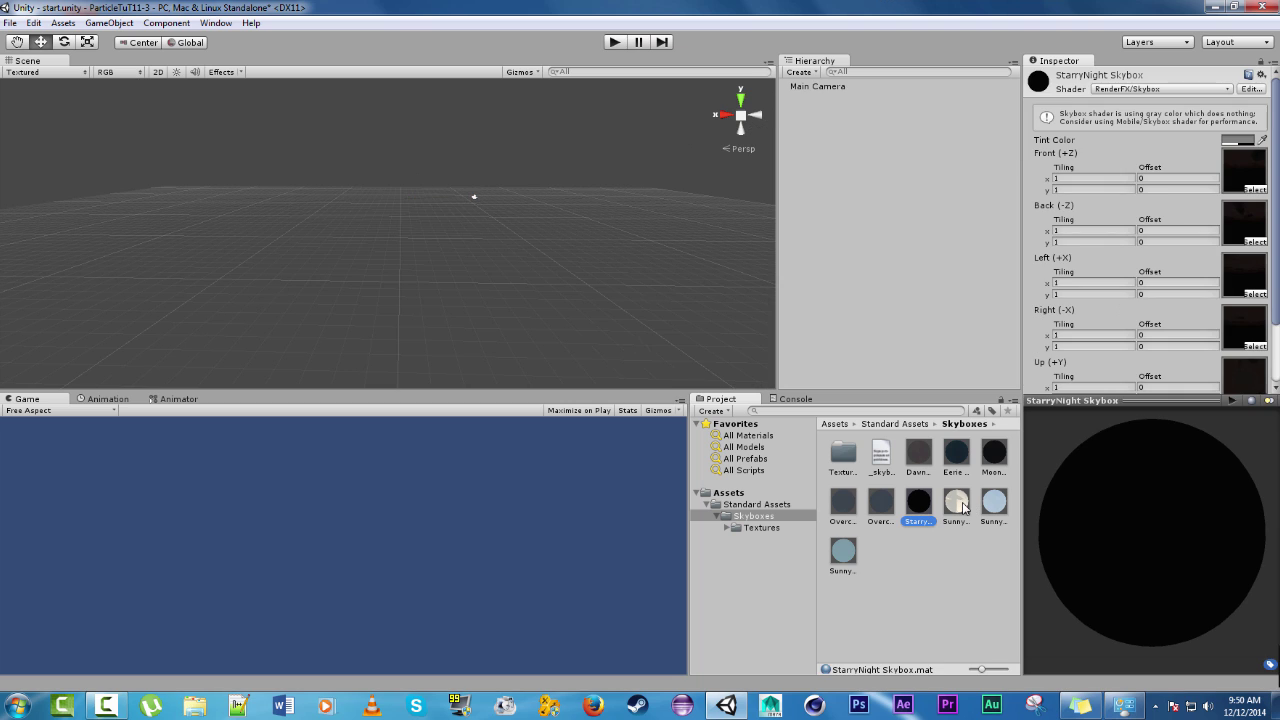
Step: Assign Sunny1 Skybox to the Main Camera's Custom Skybox slot
click(838, 88)
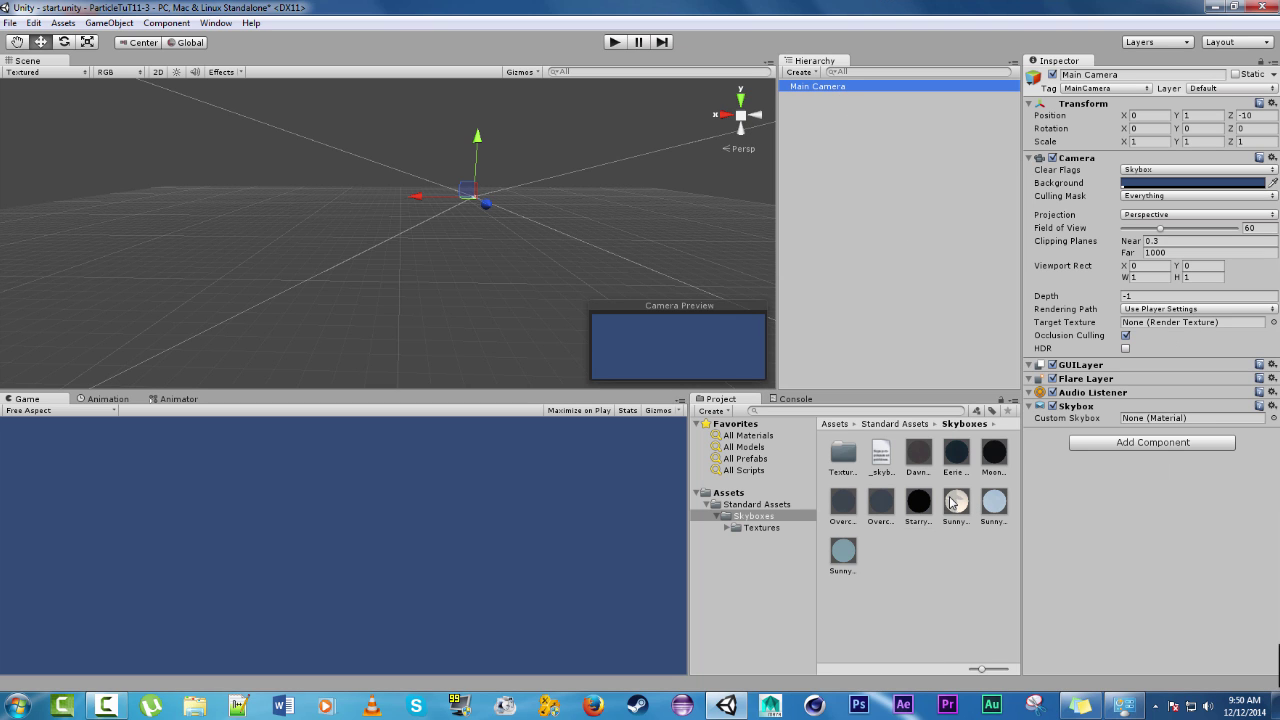
drag(950, 503, 1195, 418)
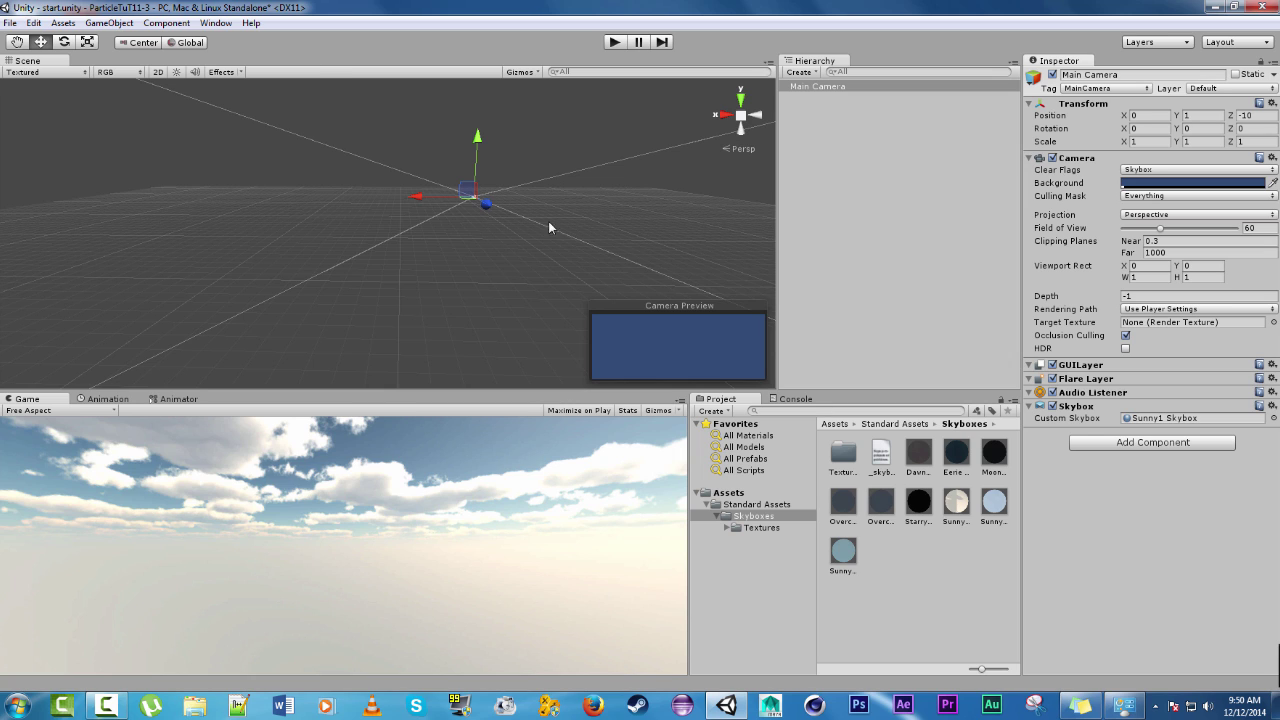
click(708, 504)
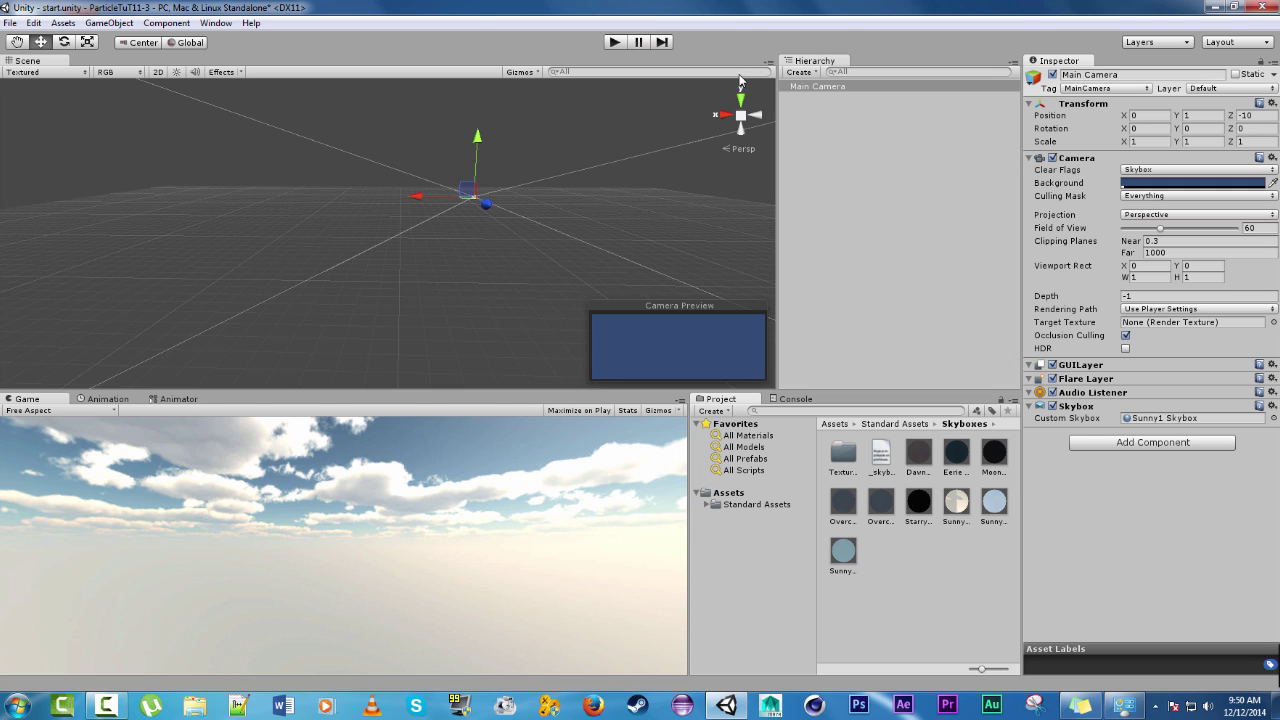
Step: Create a new particle system and rename it 'Text'
click(95, 23)
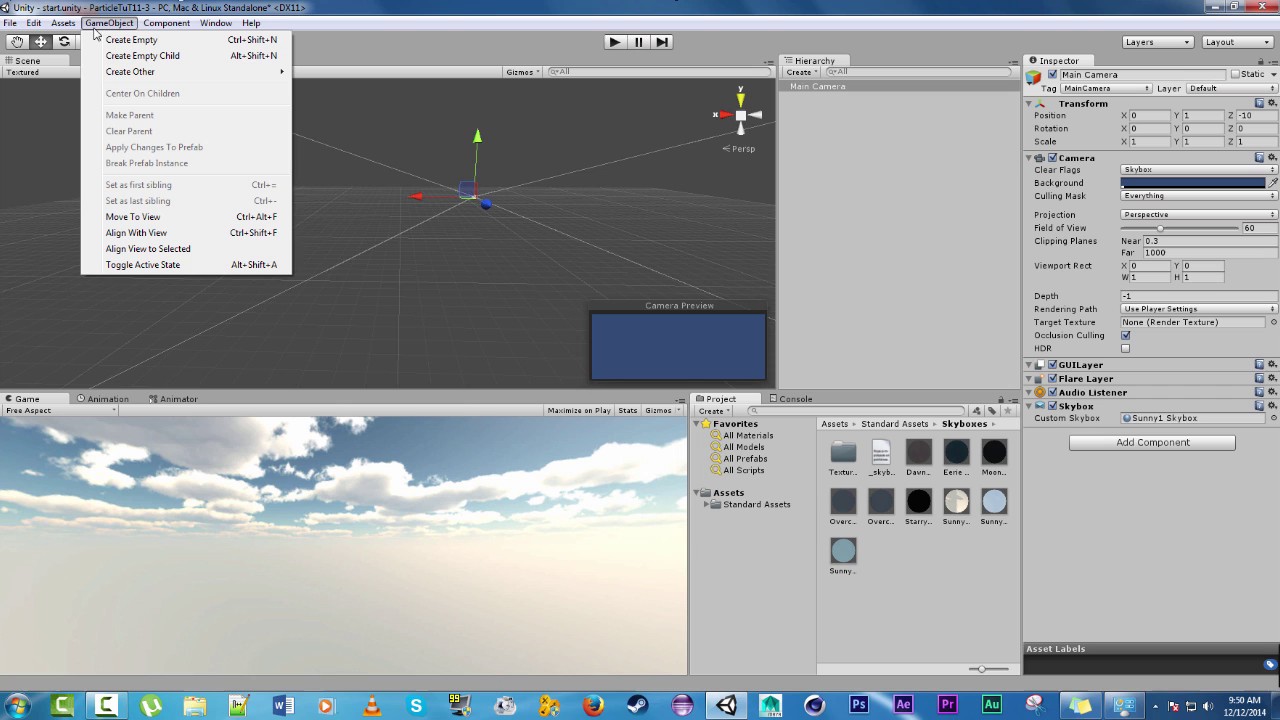
mouse_move(258, 75)
click(365, 74)
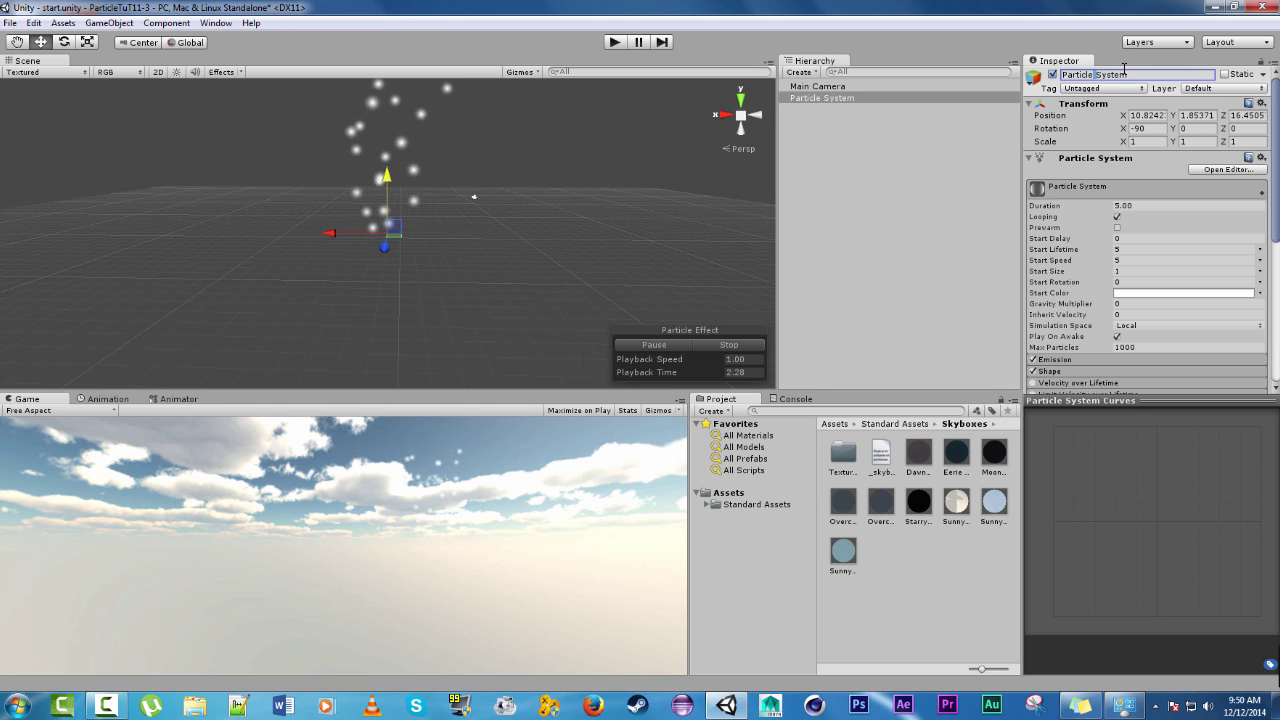
click(834, 99)
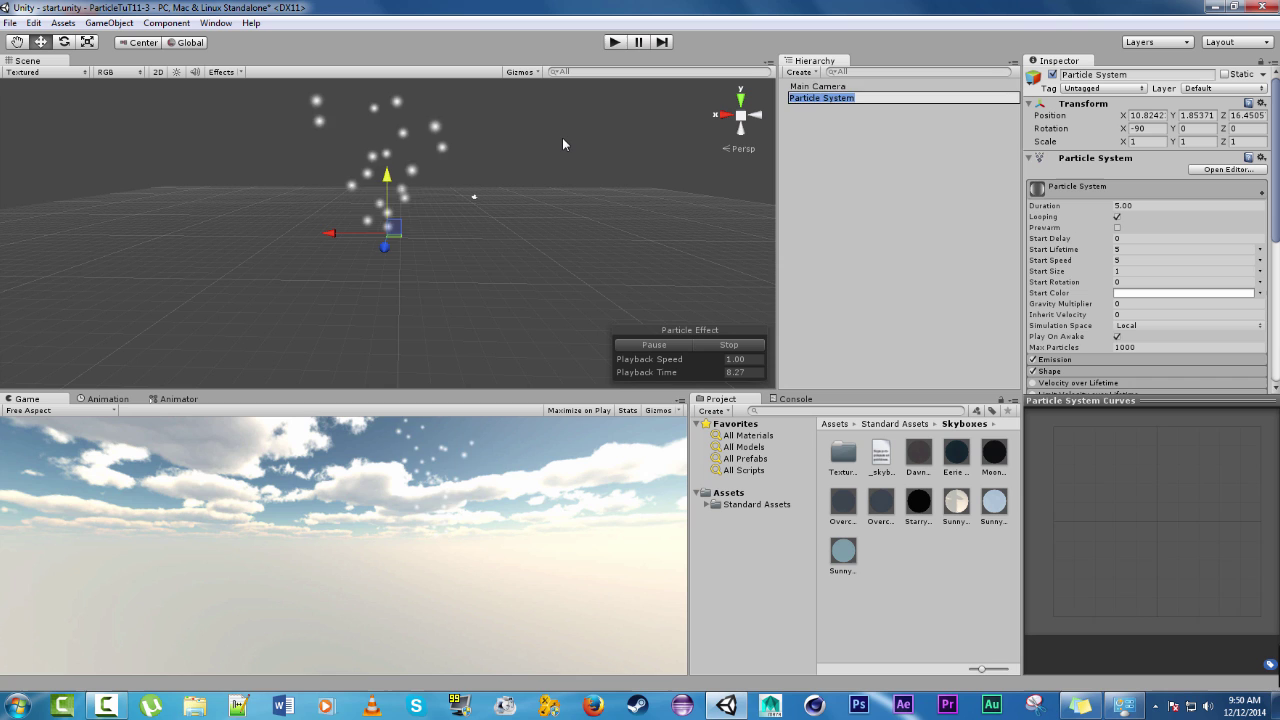
text(Text)
key(Return)
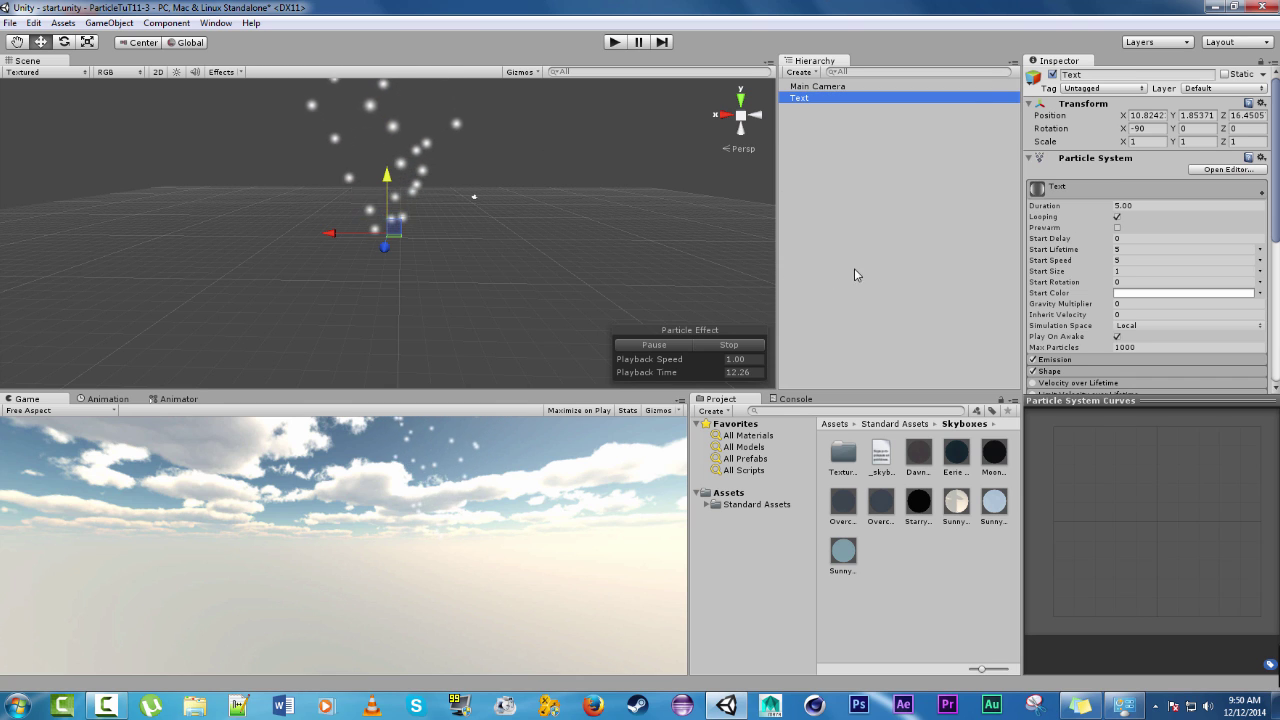
Step: Set its Duration to 1, stop the preview and turn Looping off
click(1133, 204)
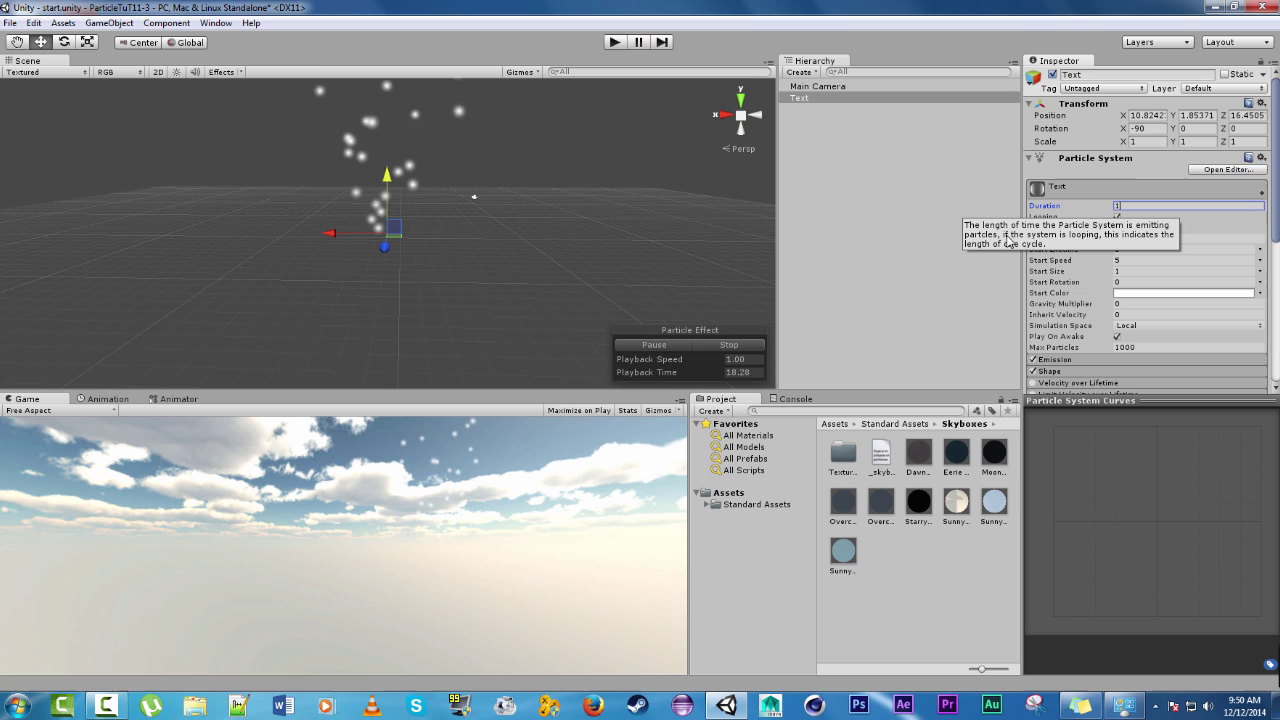
key(Return)
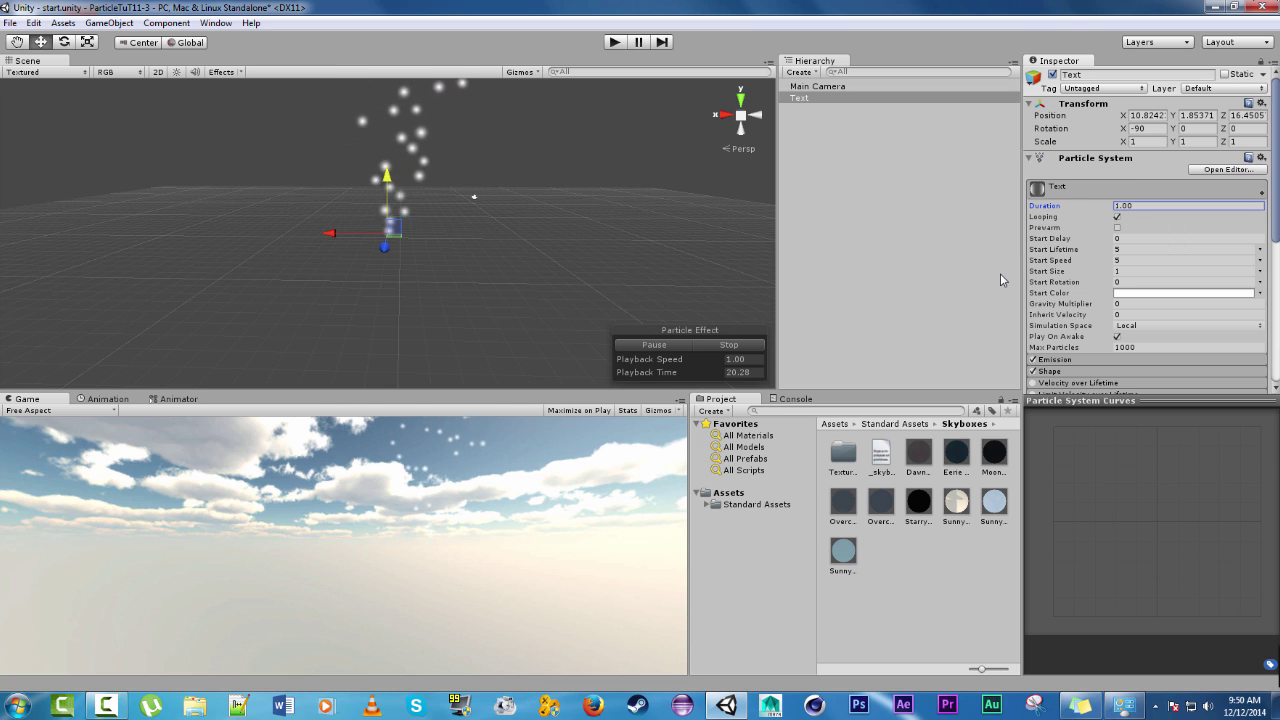
click(752, 344)
click(1117, 217)
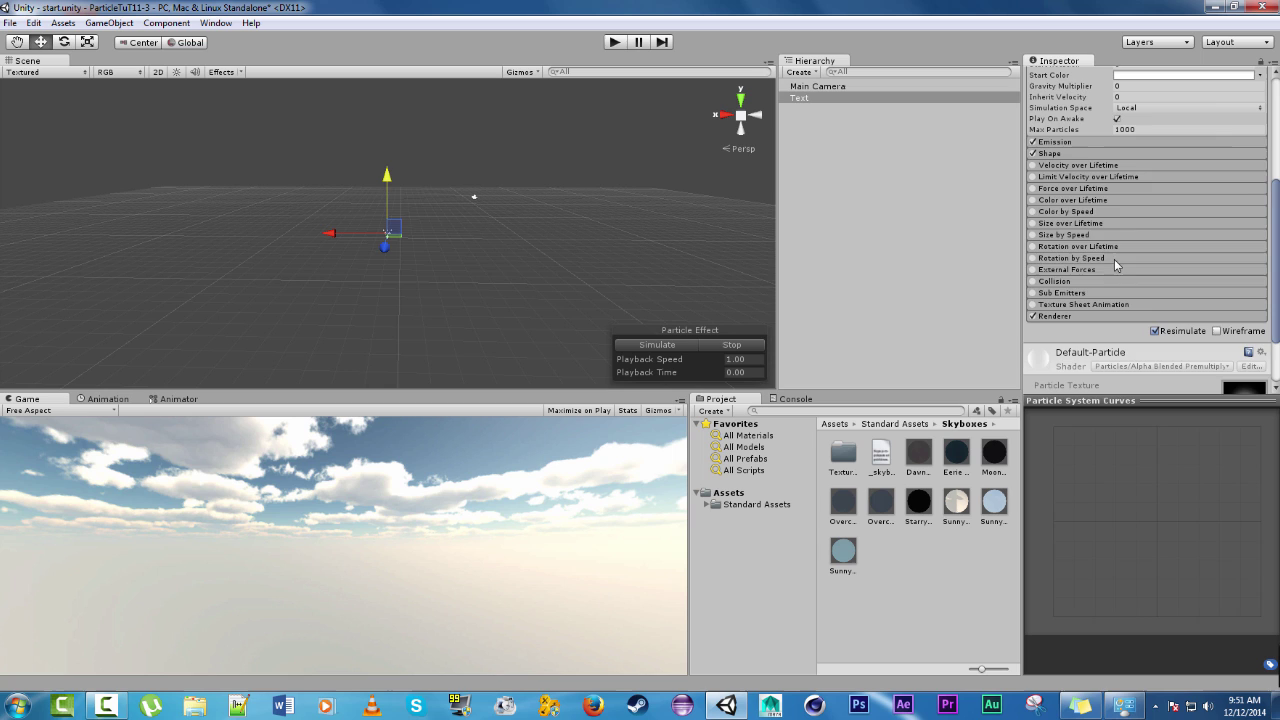
scroll(1138, 275, down, 2)
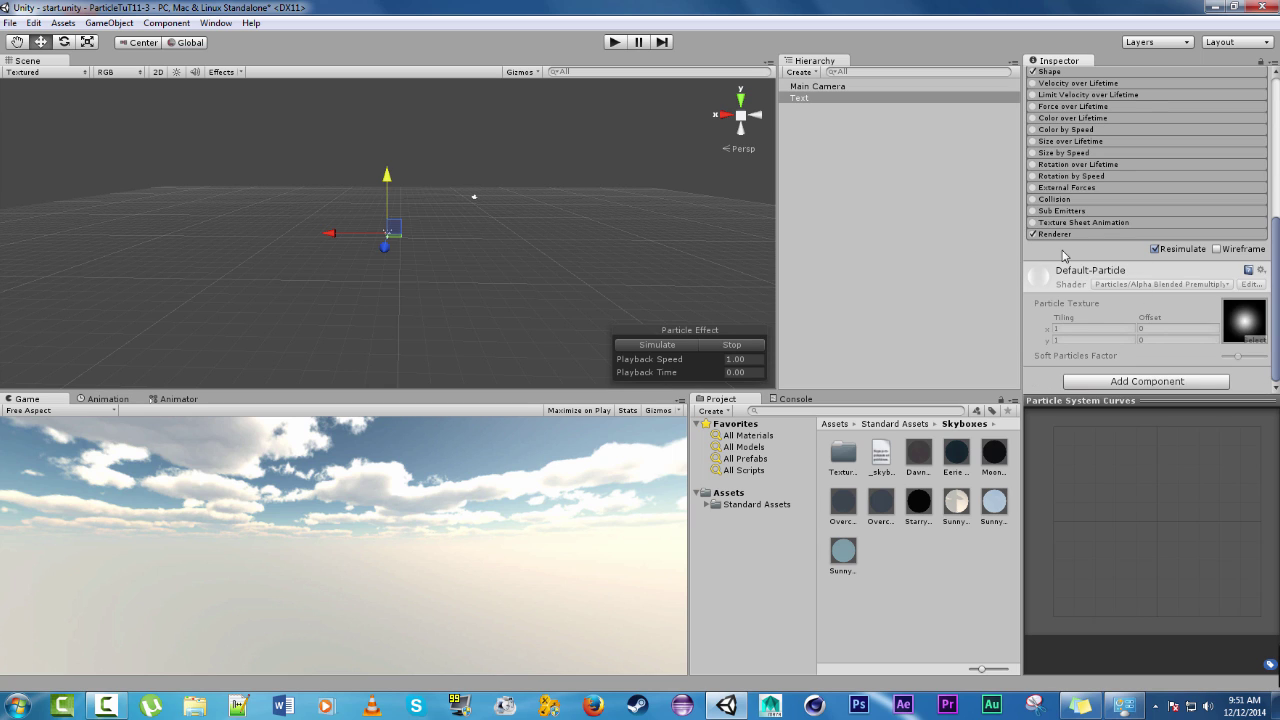
Step: Compare the Kaboom2 and Explosion materials in the Assets folder
click(740, 493)
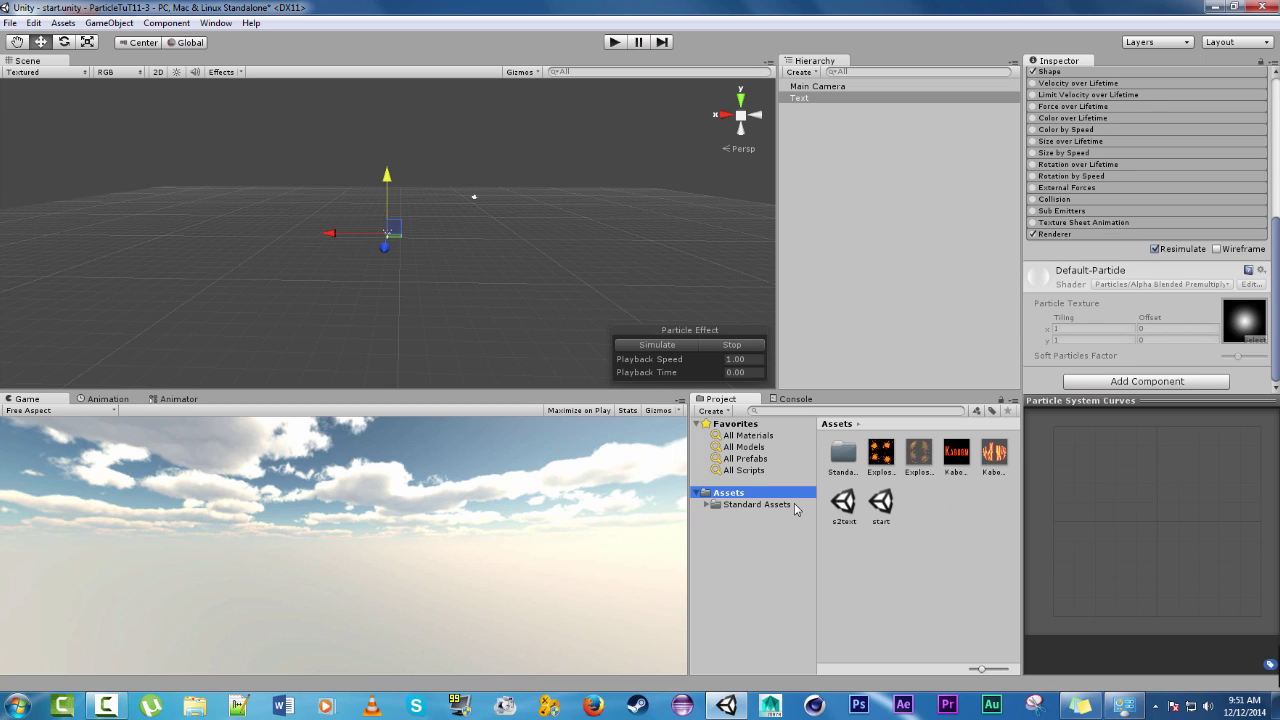
click(958, 460)
click(990, 466)
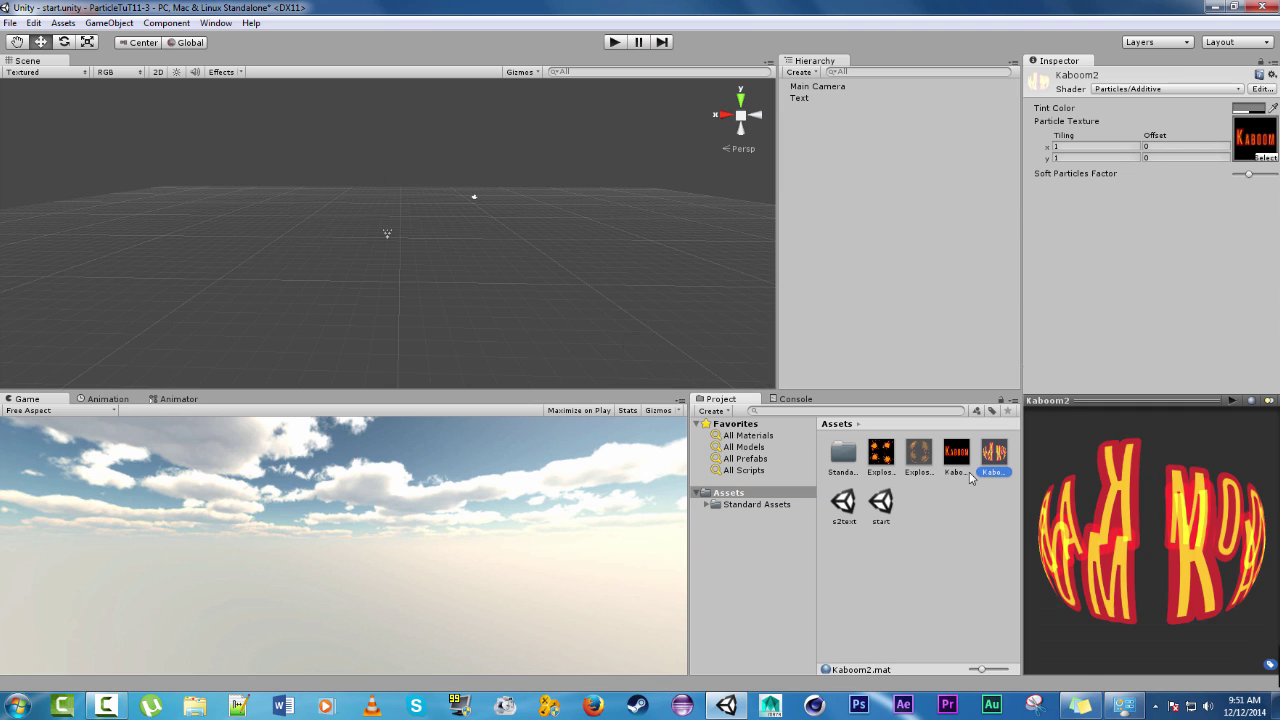
drag(1074, 511, 983, 485)
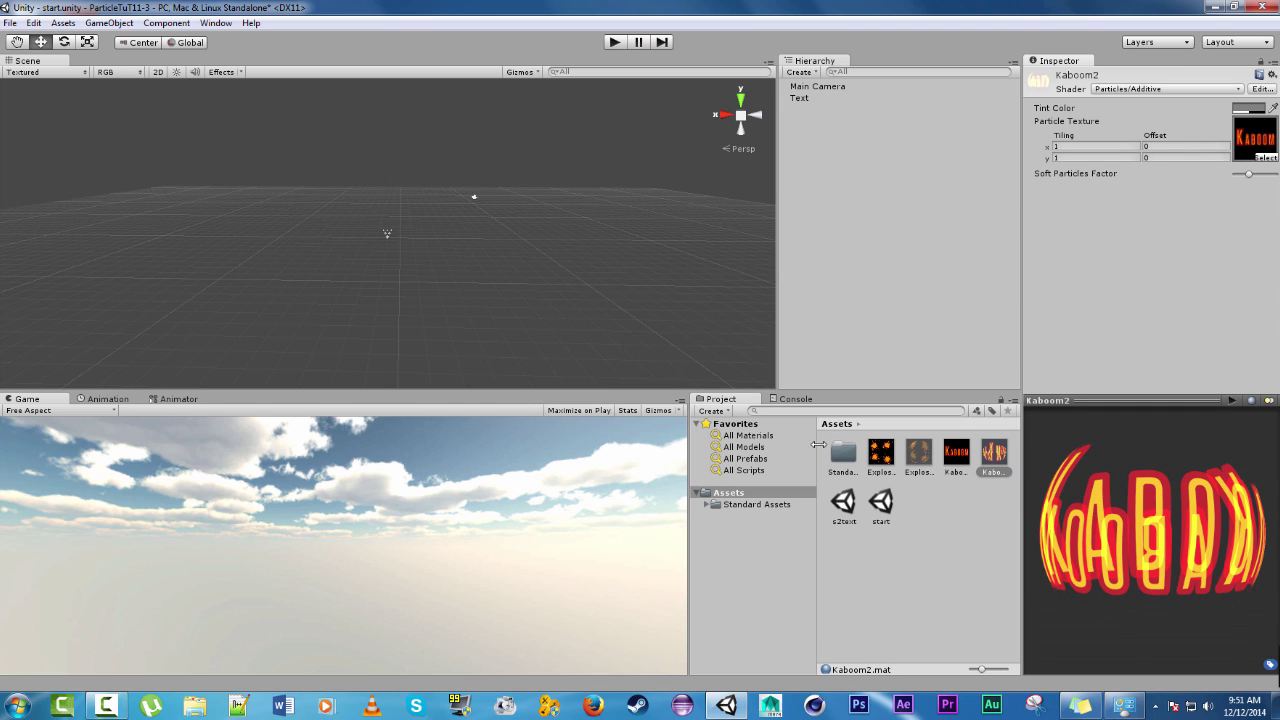
click(916, 458)
click(992, 460)
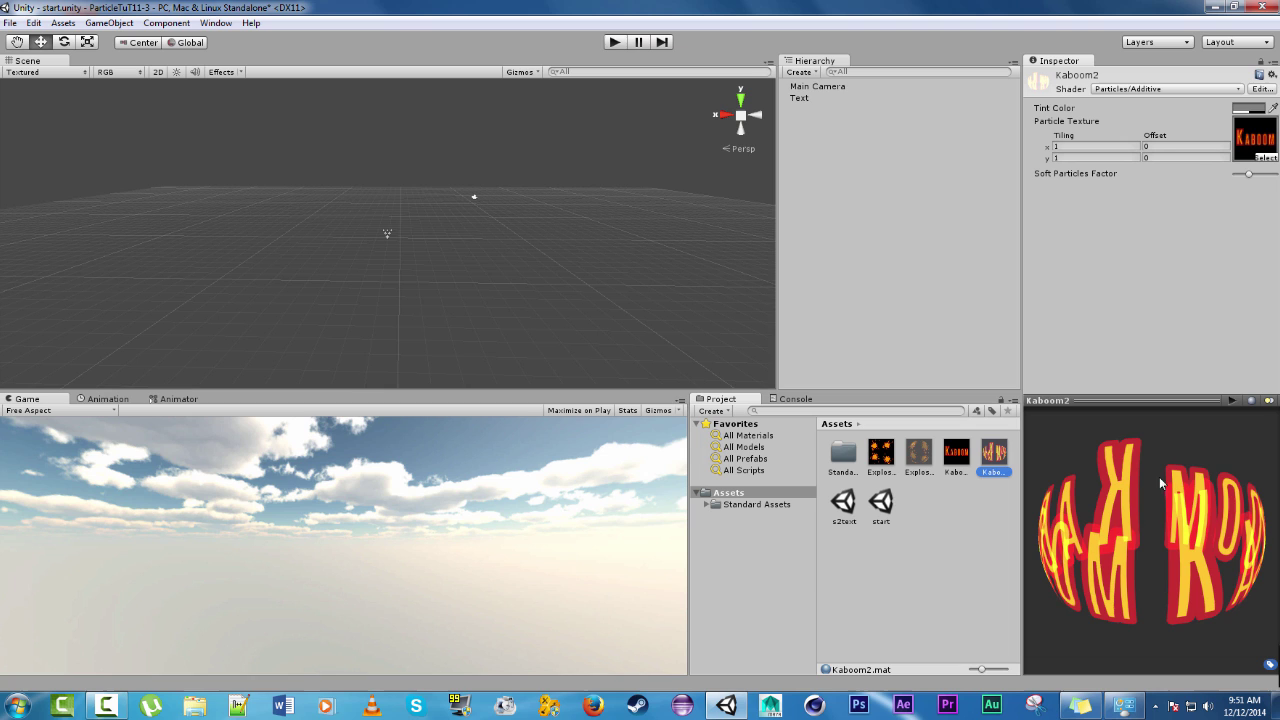
Step: Give the Text particle system the Kaboom2 material
click(869, 97)
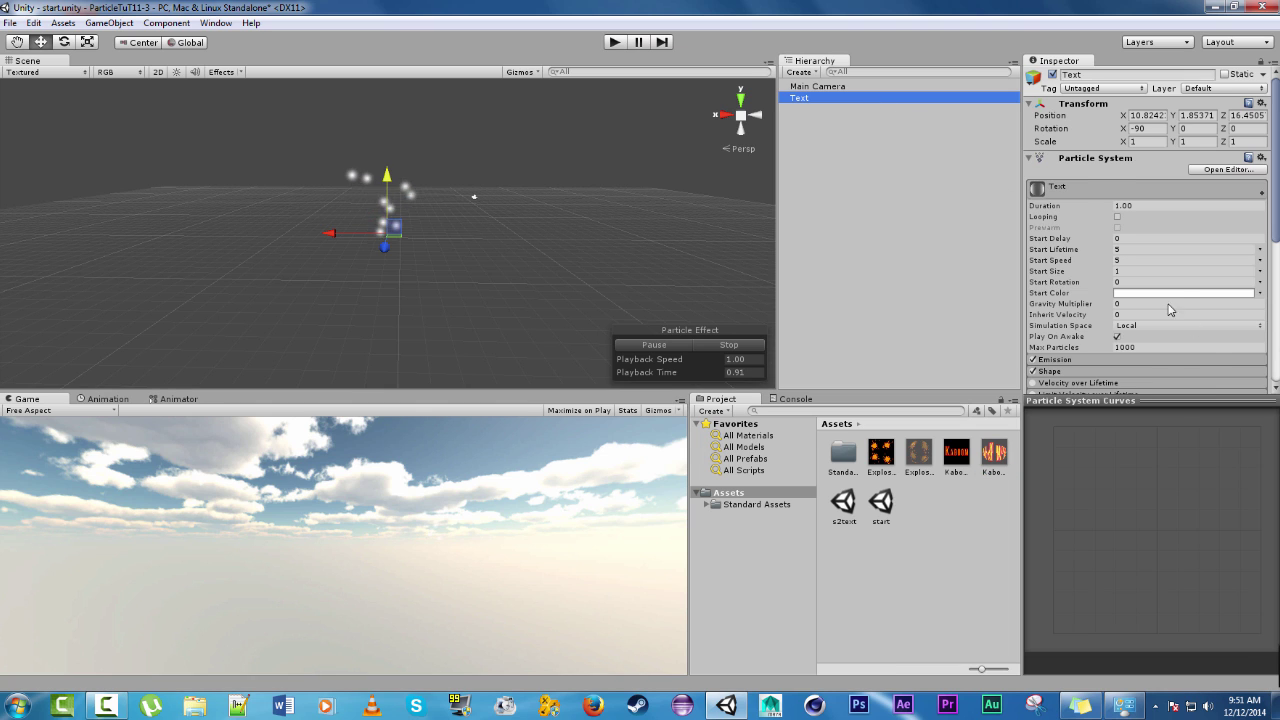
scroll(1004, 194, down, 5)
drag(993, 453, 1050, 392)
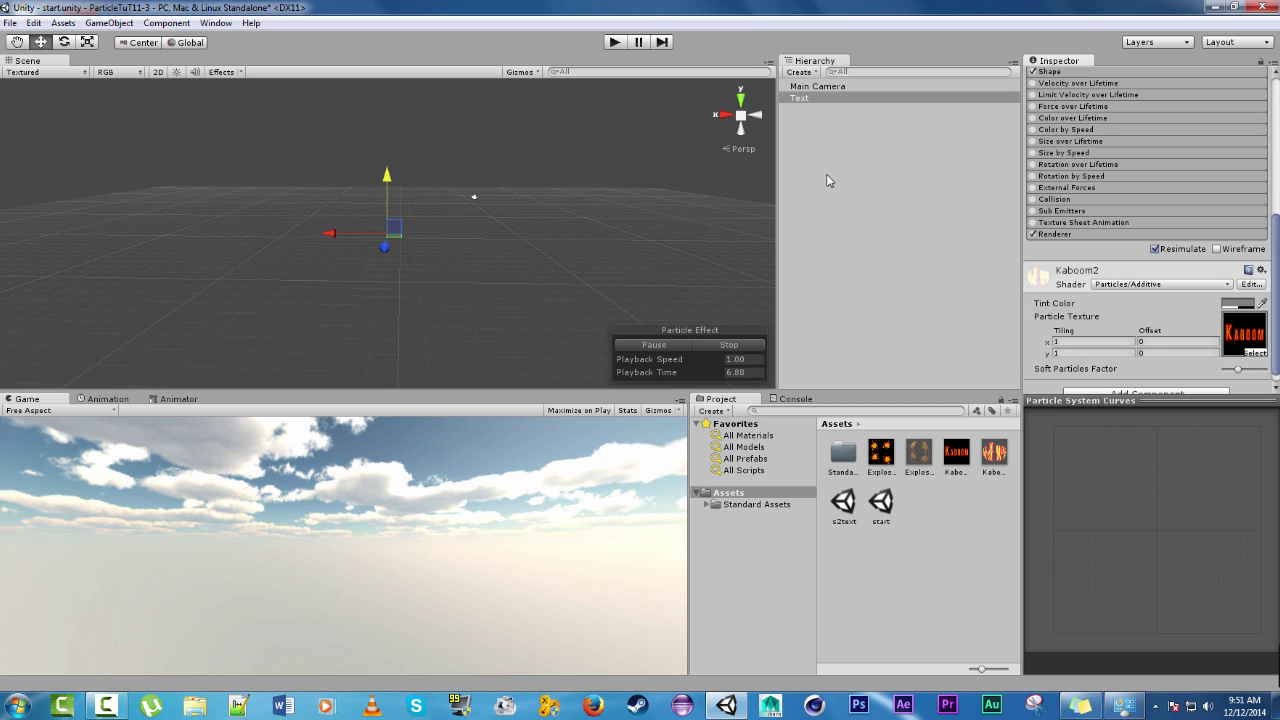
Step: Replay the Text particle preview, stop it, and return to the Inspector's top
click(697, 344)
click(676, 346)
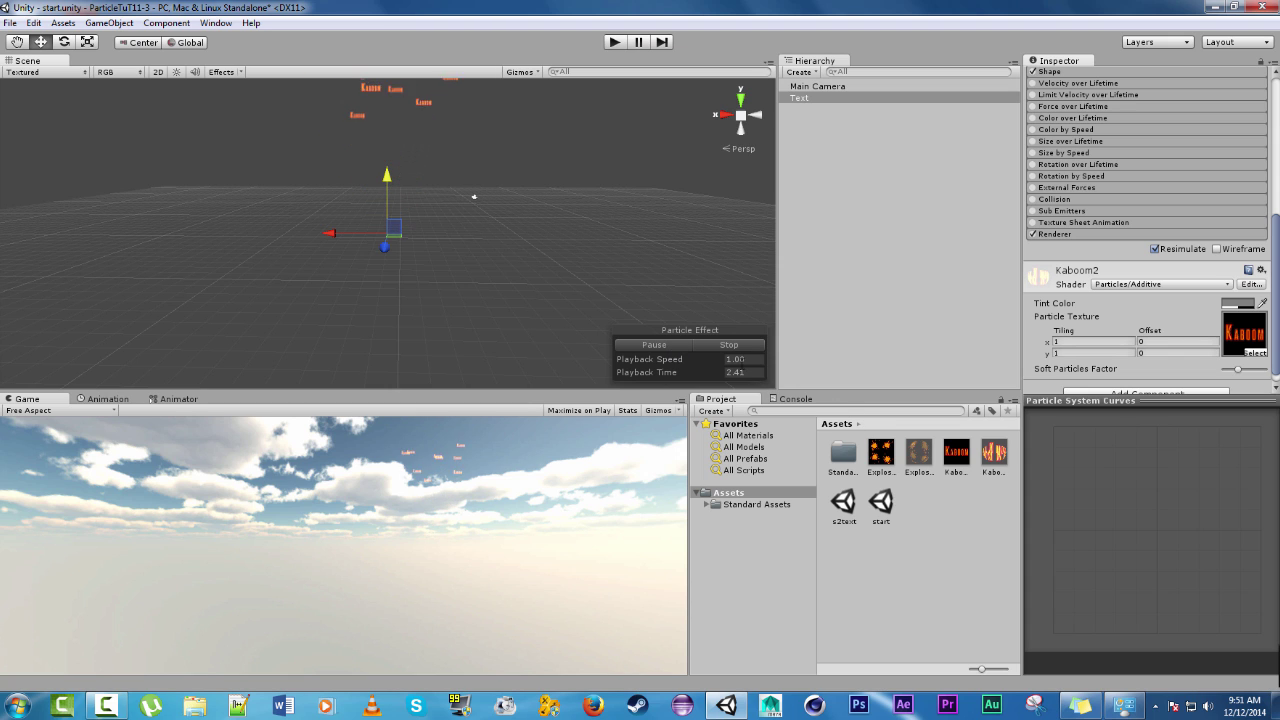
click(711, 346)
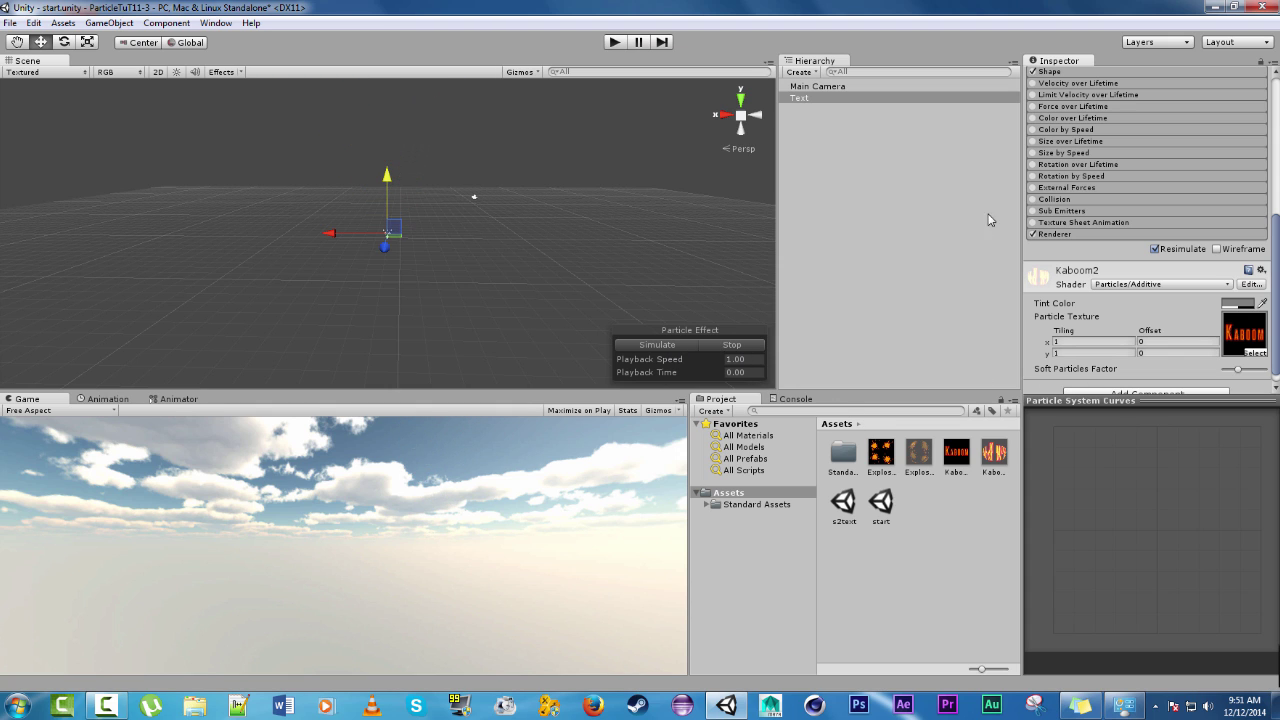
scroll(1042, 250, up, 5)
scroll(1042, 250, up, 3)
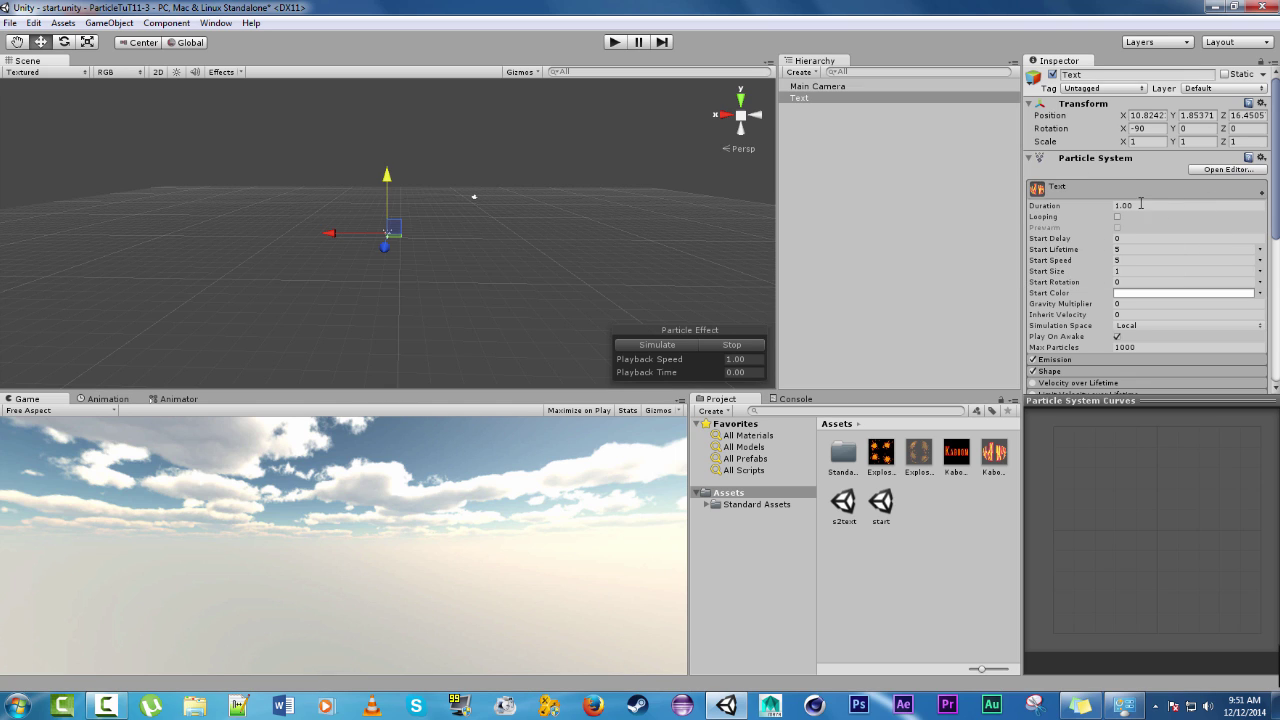
Step: Set Start Delay 0.1, Start Lifetime 0.6, Start Speed 2 and Start Size 5, then preview
click(1133, 237)
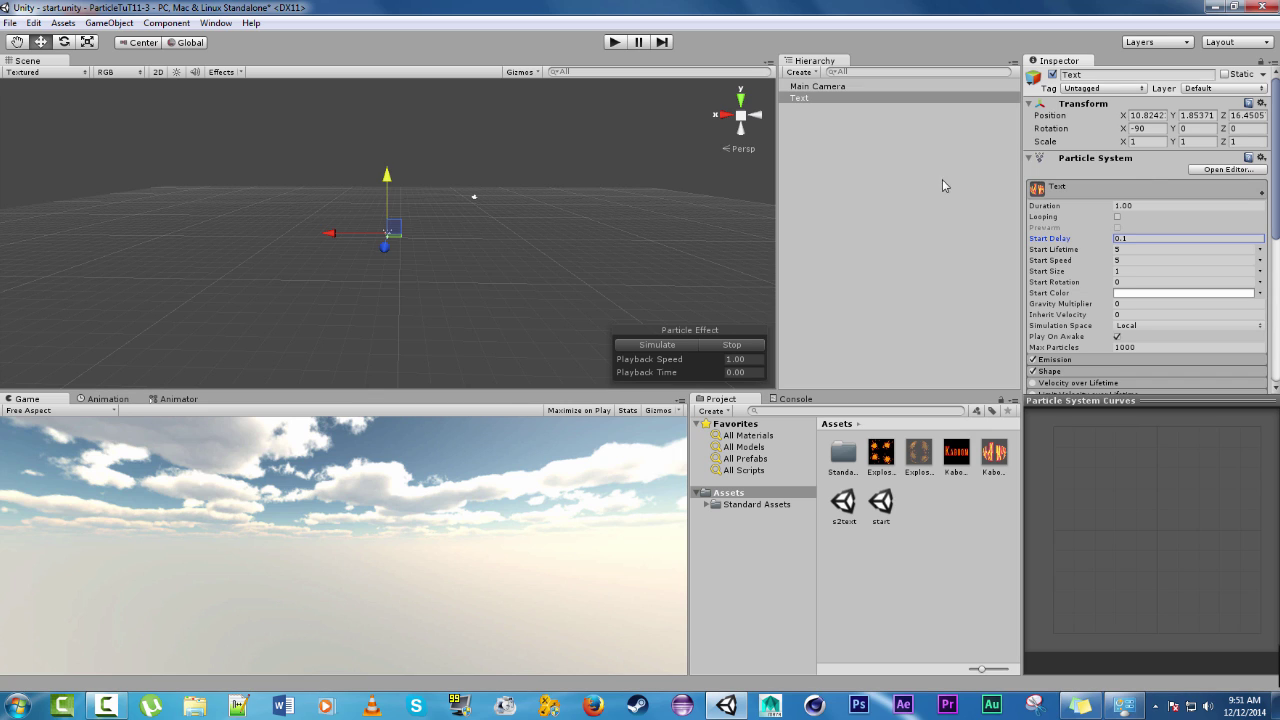
click(1120, 250)
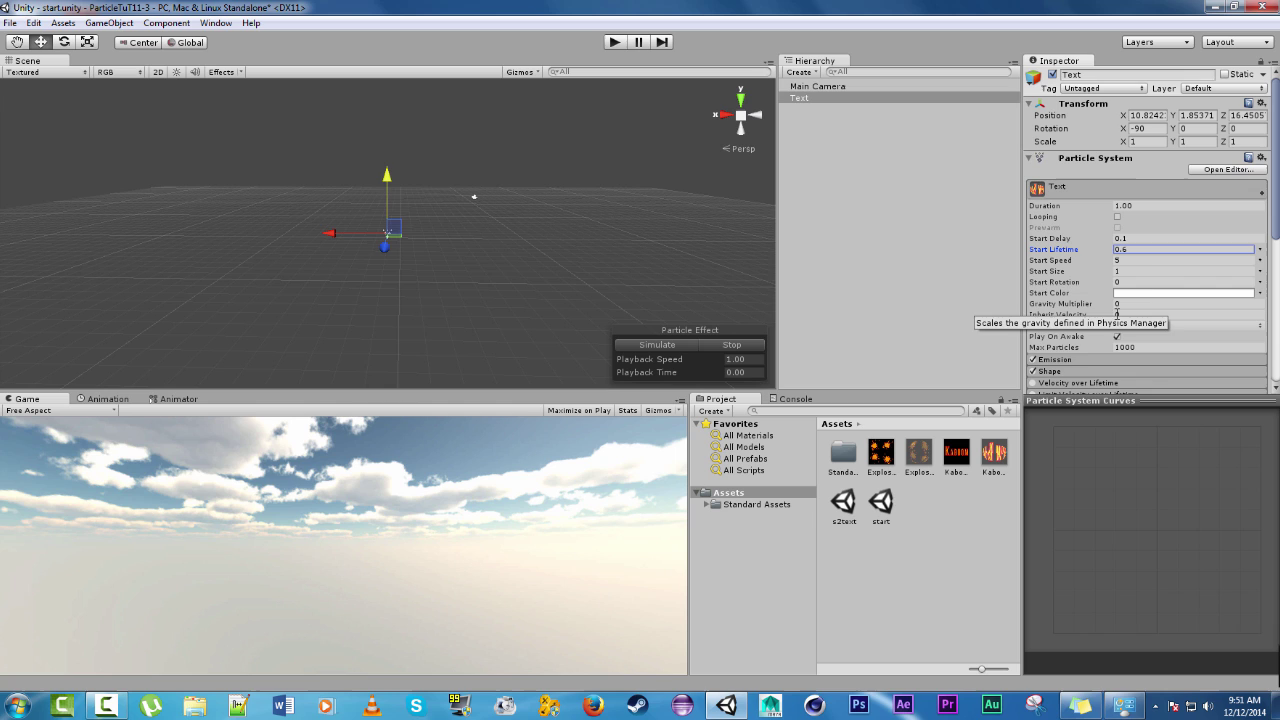
click(1125, 260)
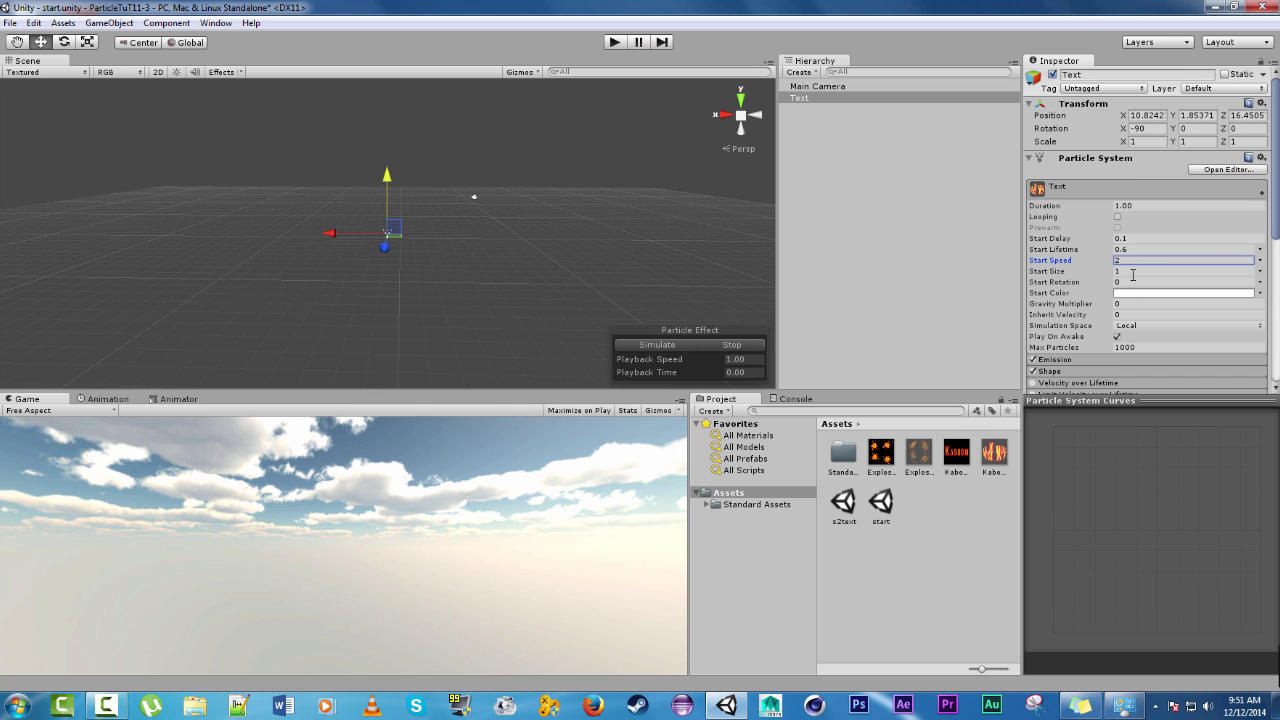
click(1133, 273)
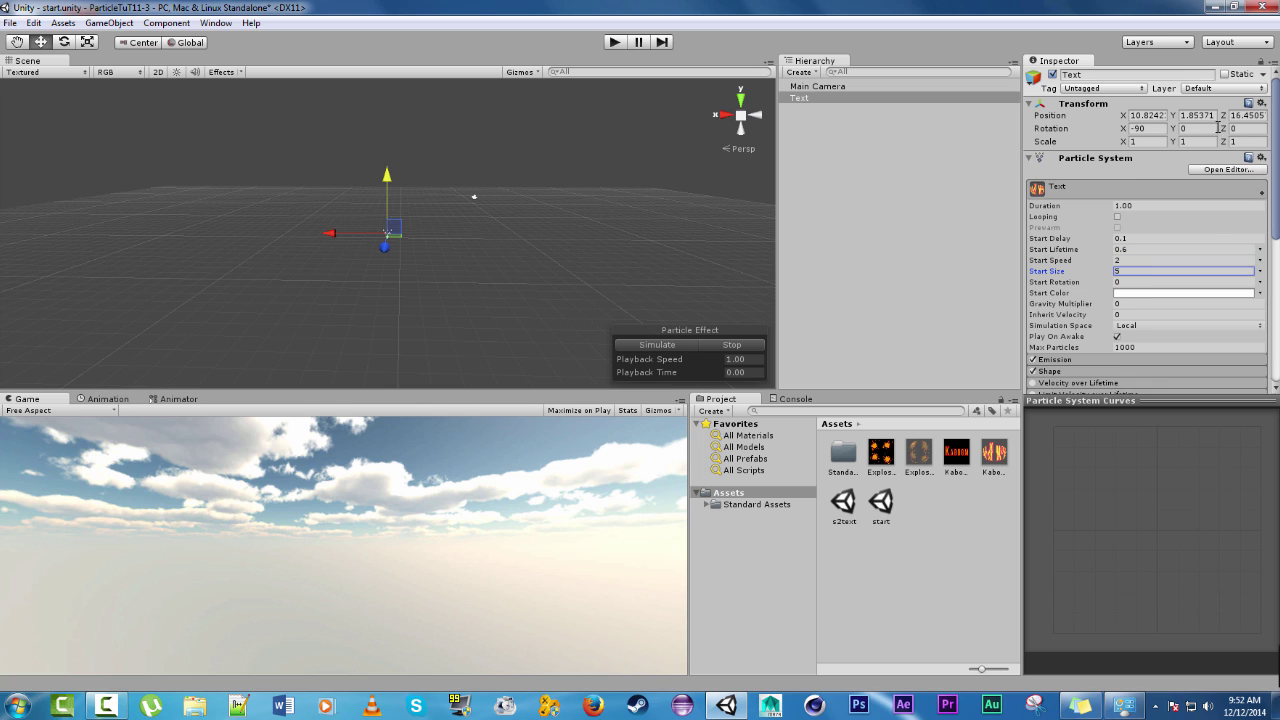
click(683, 346)
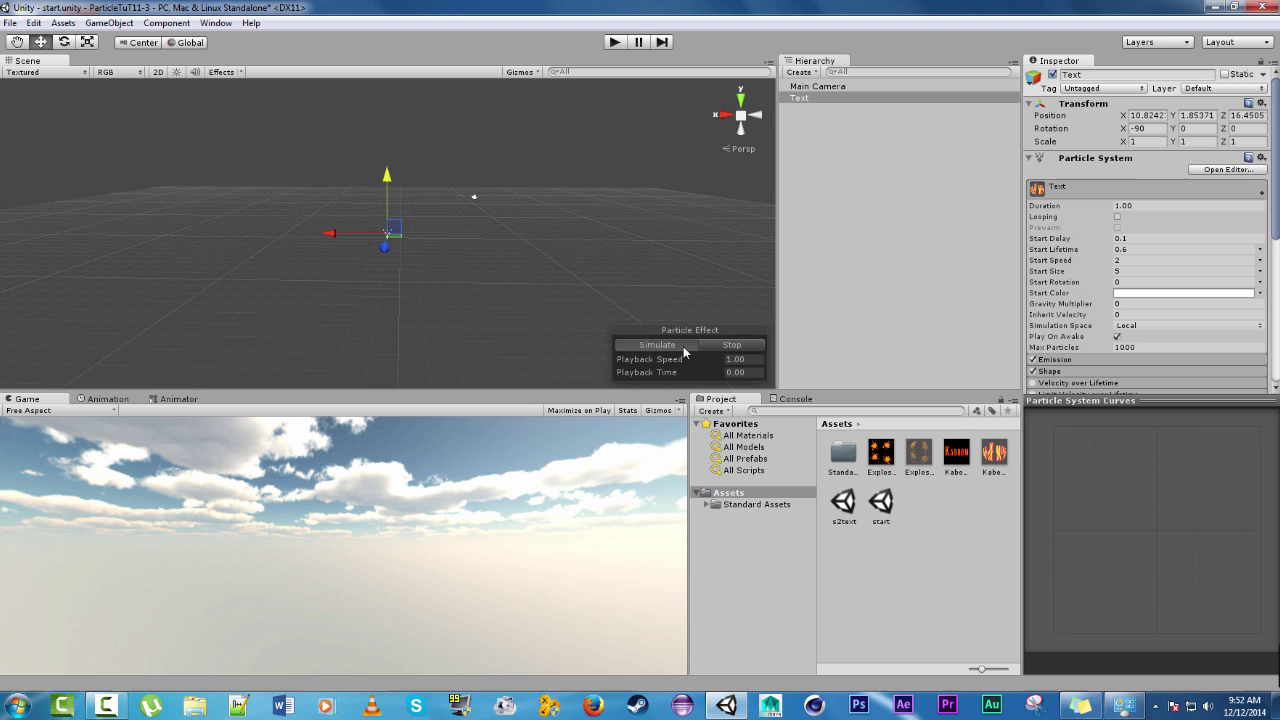
click(725, 344)
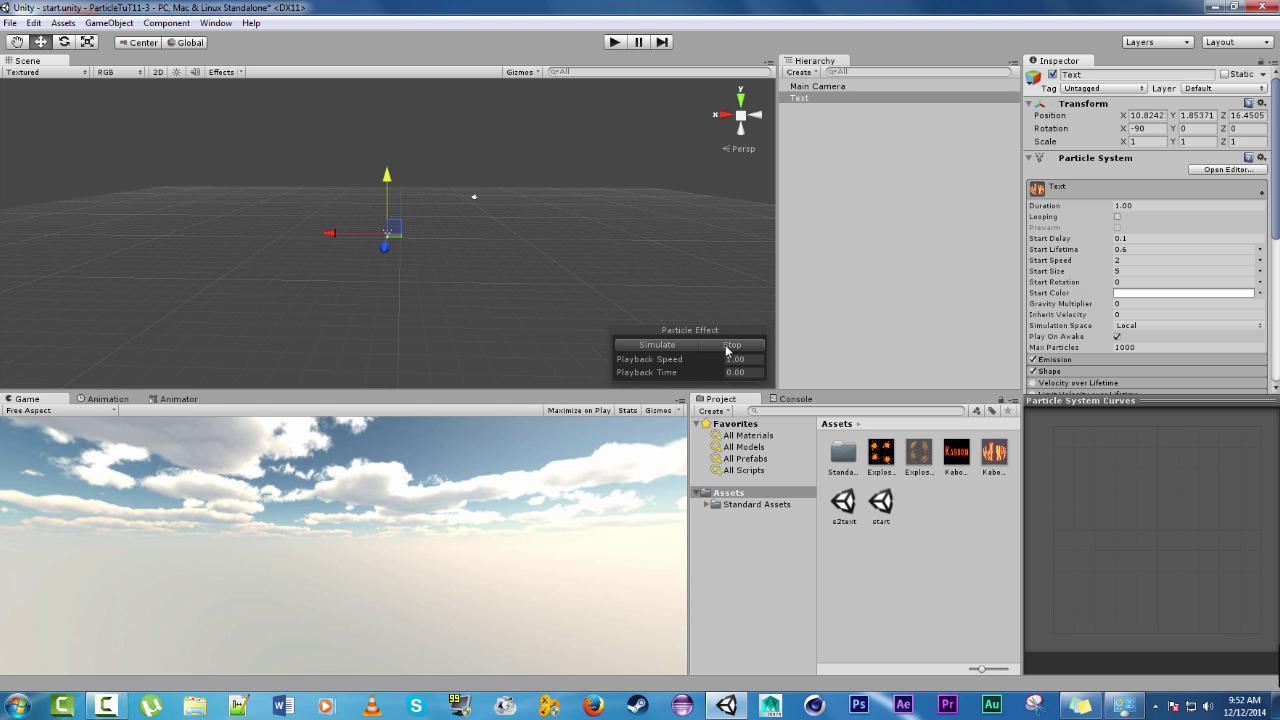
Step: Disable the Shape module on the Text particle system
scroll(1219, 330, down, 3)
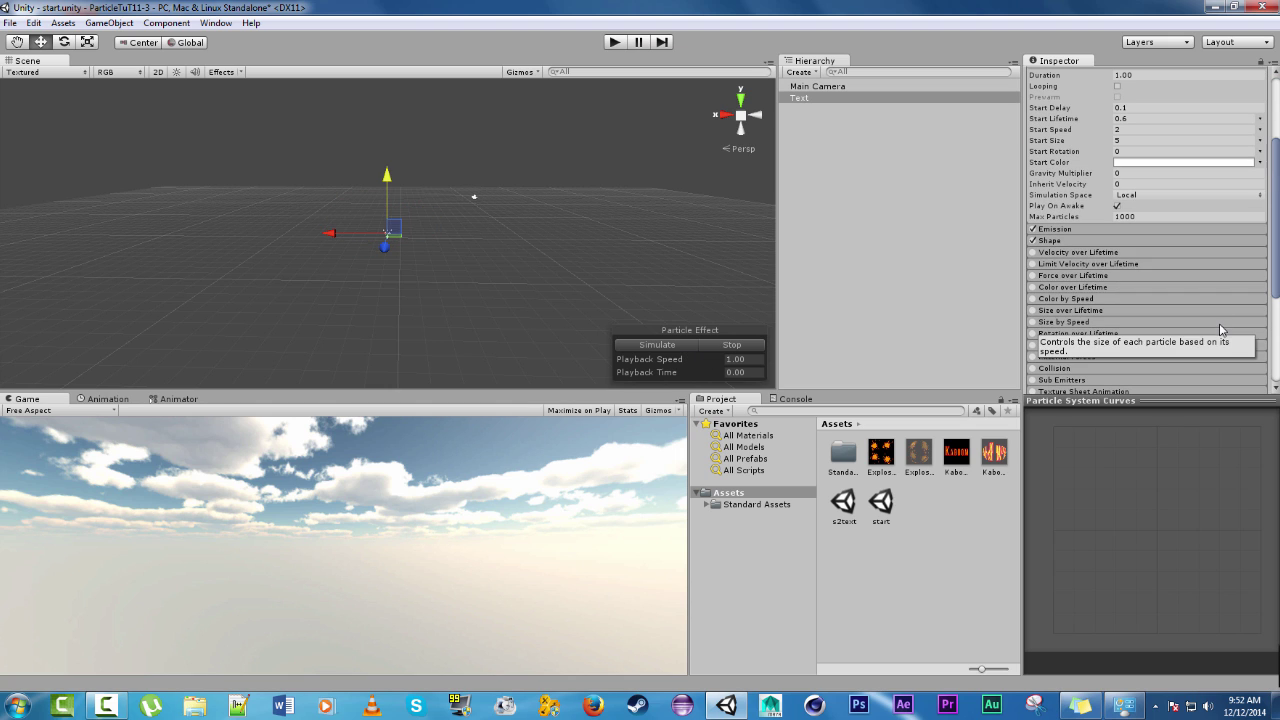
click(1082, 241)
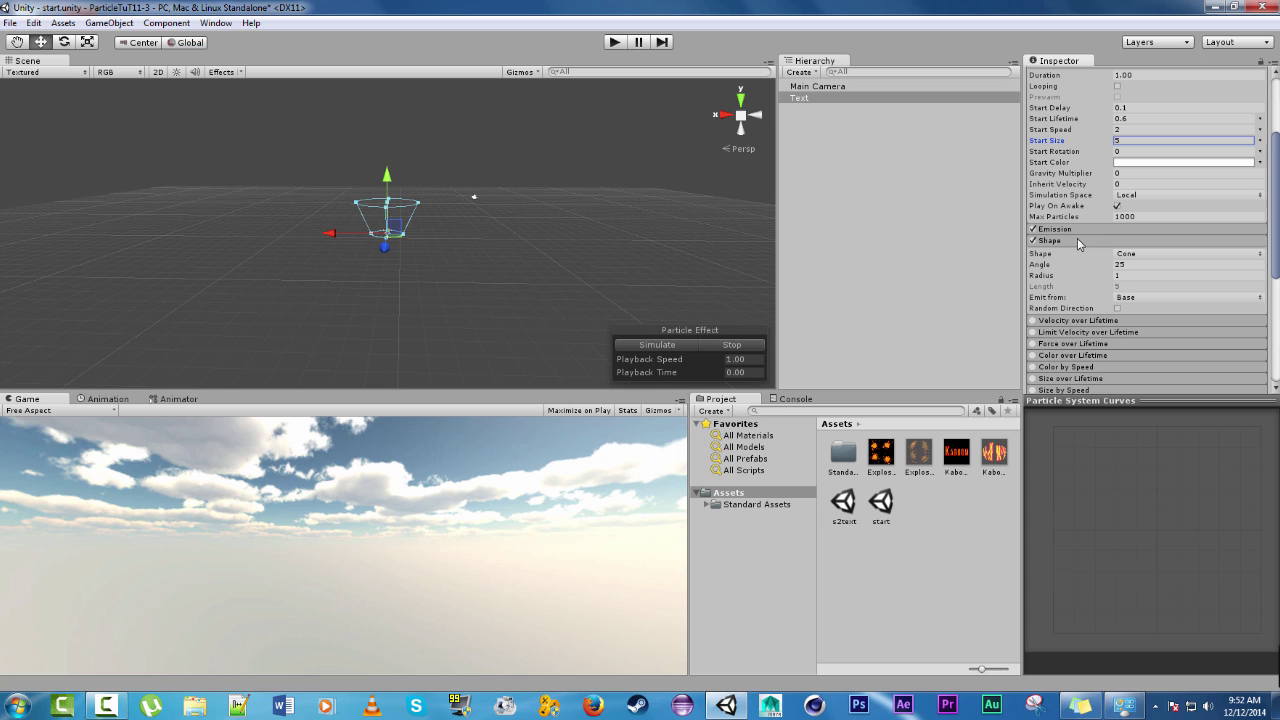
click(1033, 241)
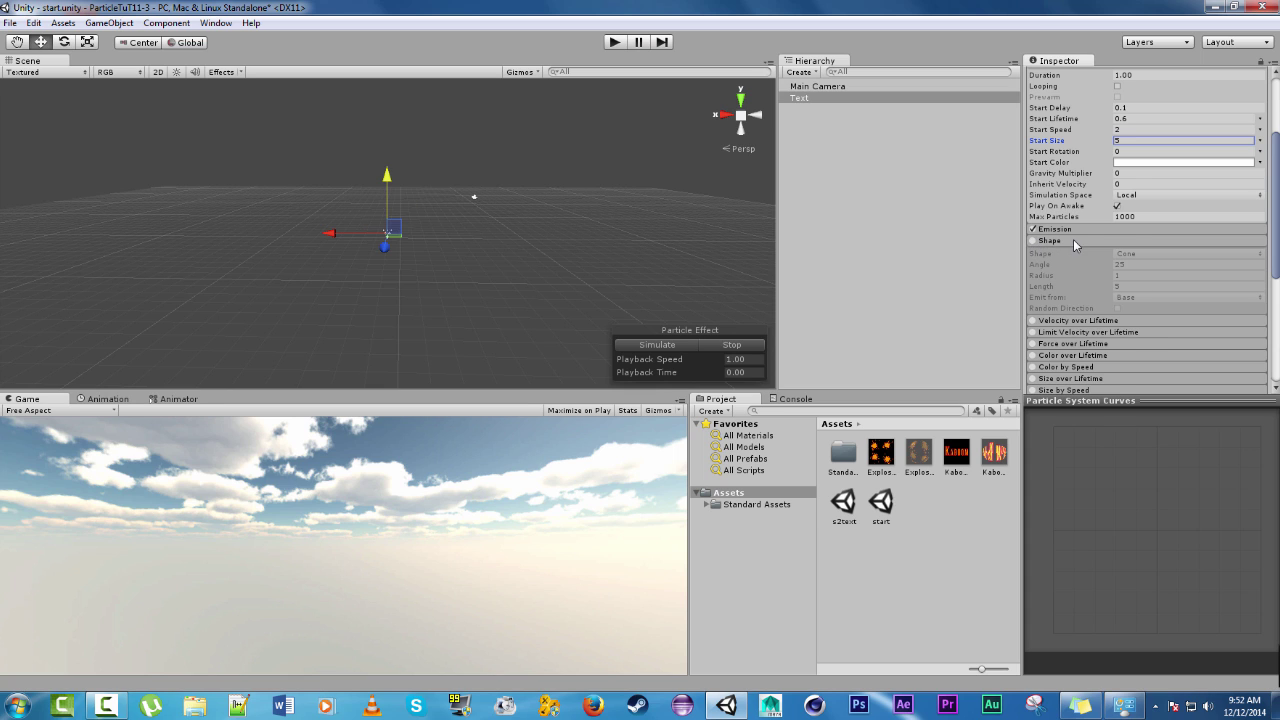
click(1073, 240)
Step: Replay the preview and orbit the Scene view around the single large KABOOM
click(682, 344)
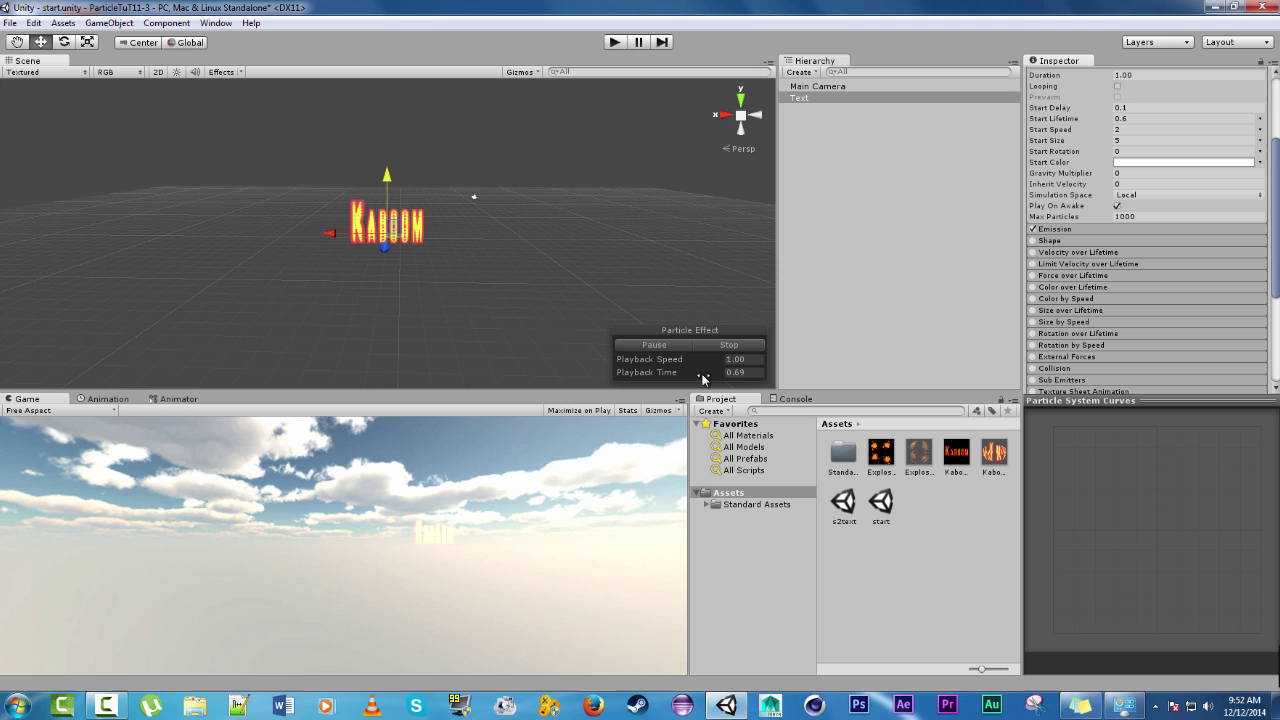
click(683, 344)
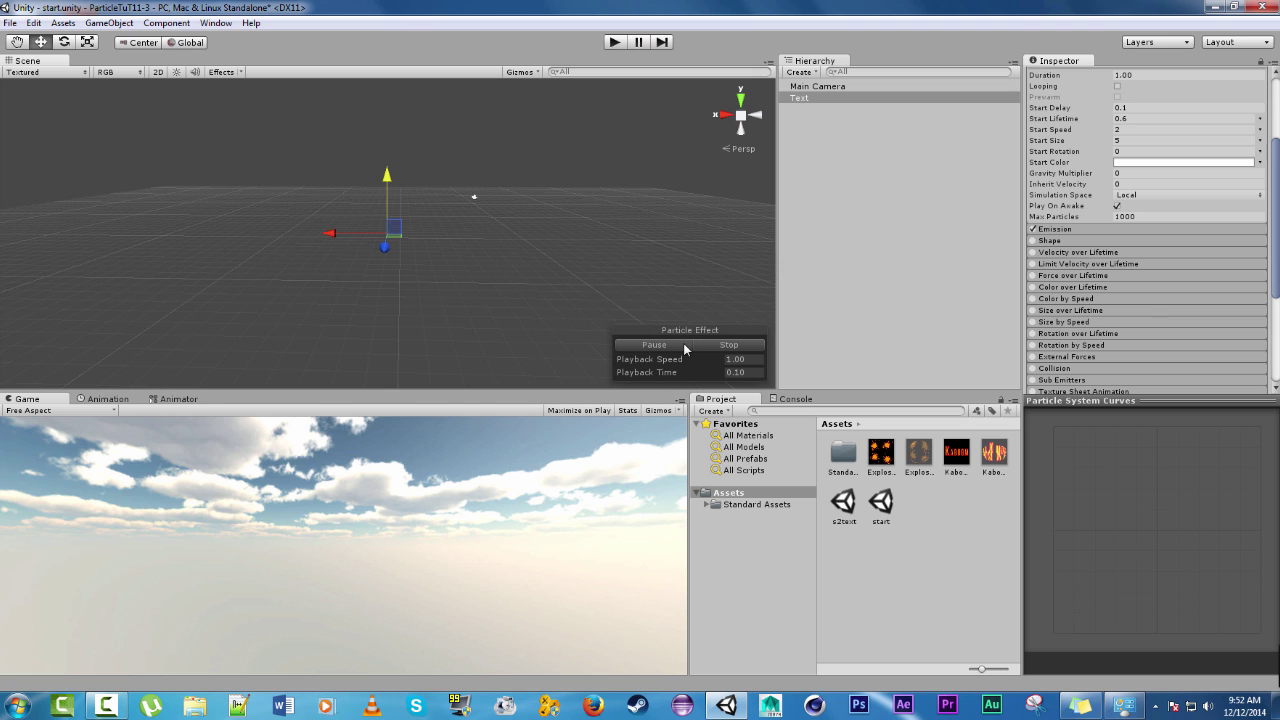
alt+drag(661, 205, 770, 170)
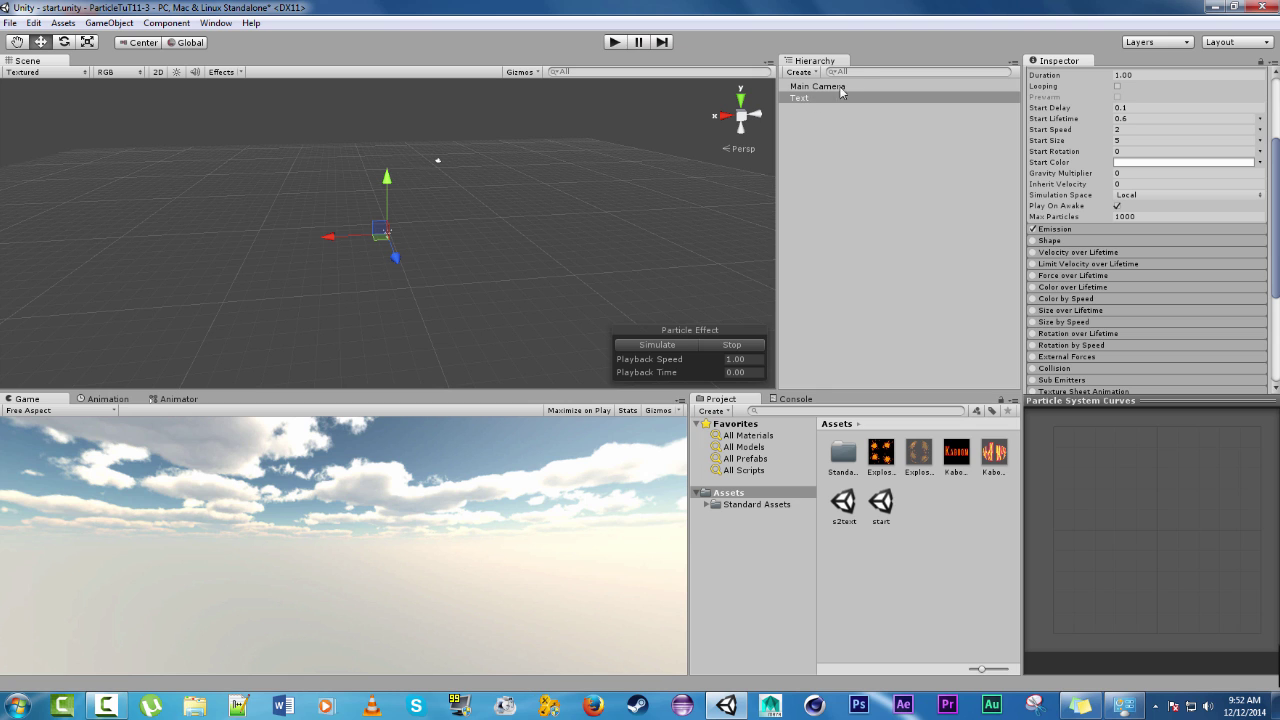
alt+drag(531, 271, 815, 257)
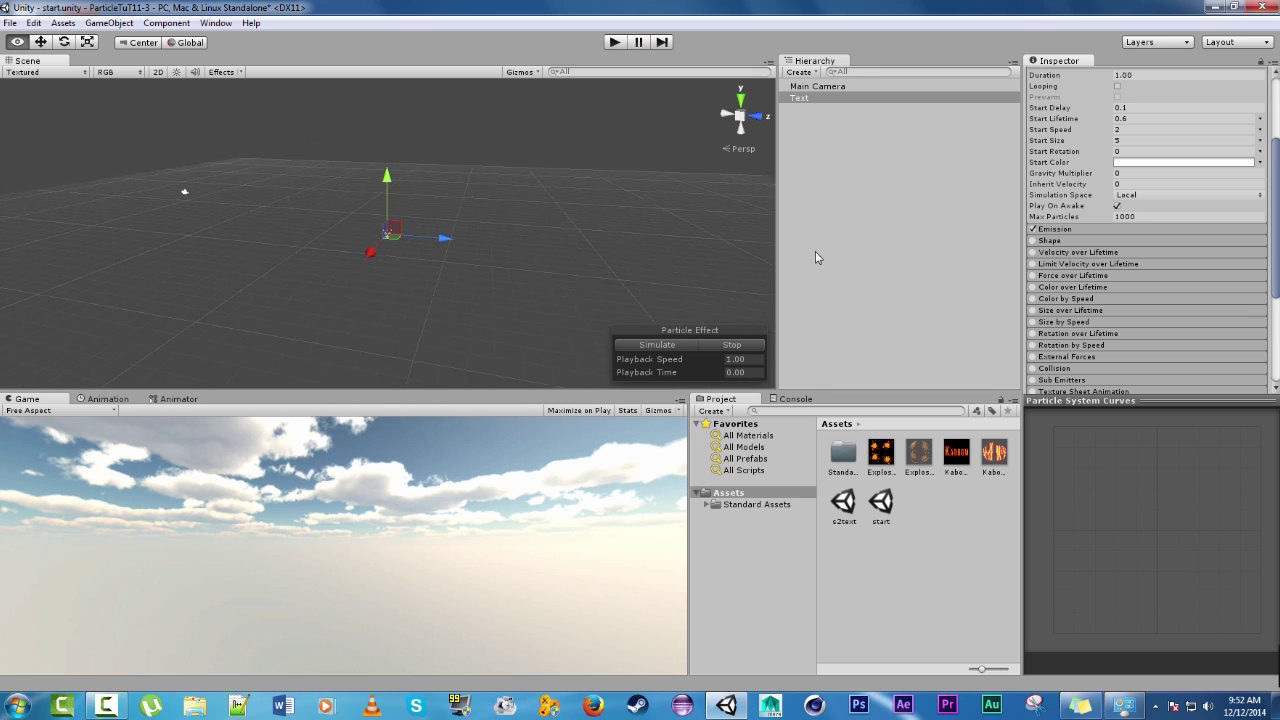
Step: Select the Main Camera and try moving it to the scene view's focus point
click(817, 86)
click(70, 22)
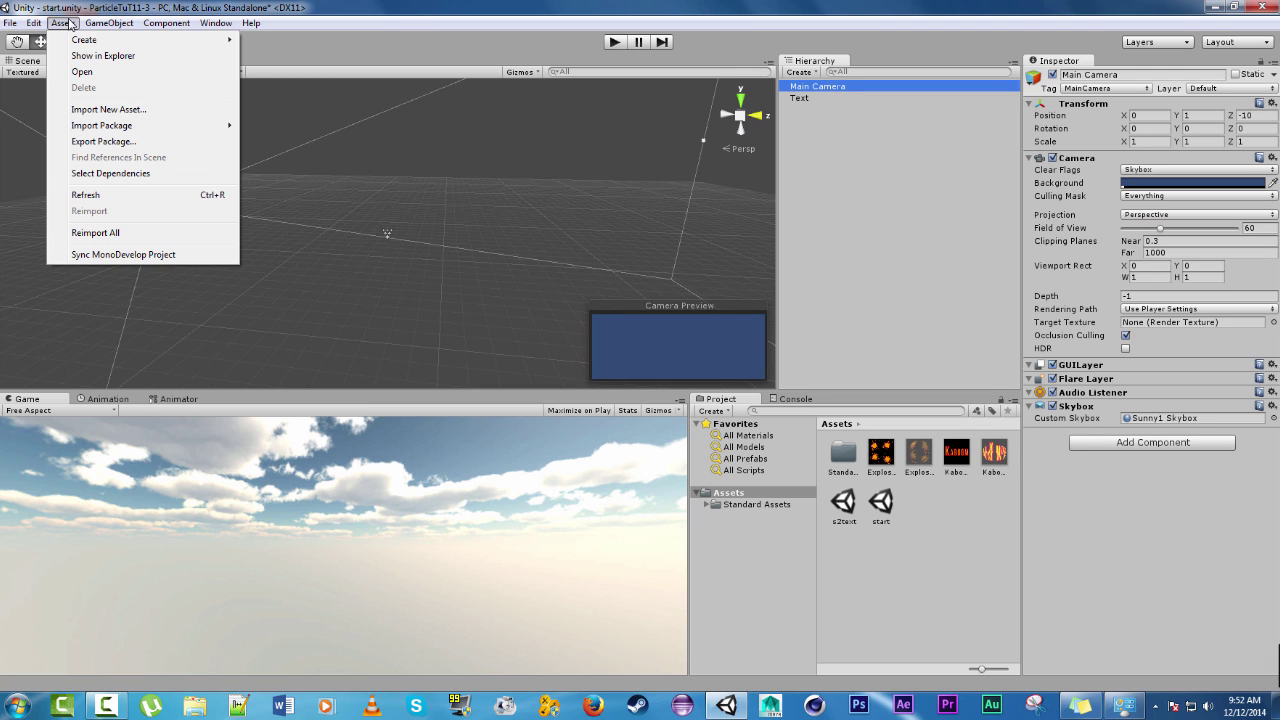
mouse_move(108, 22)
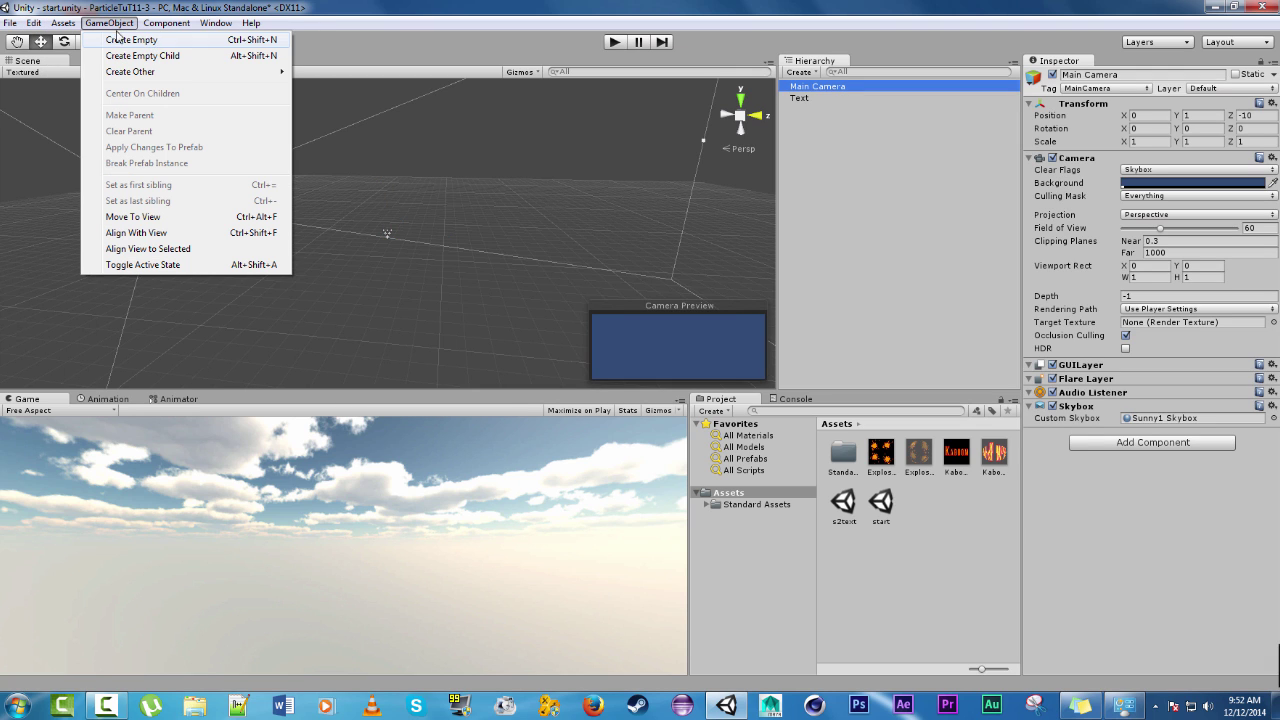
click(143, 217)
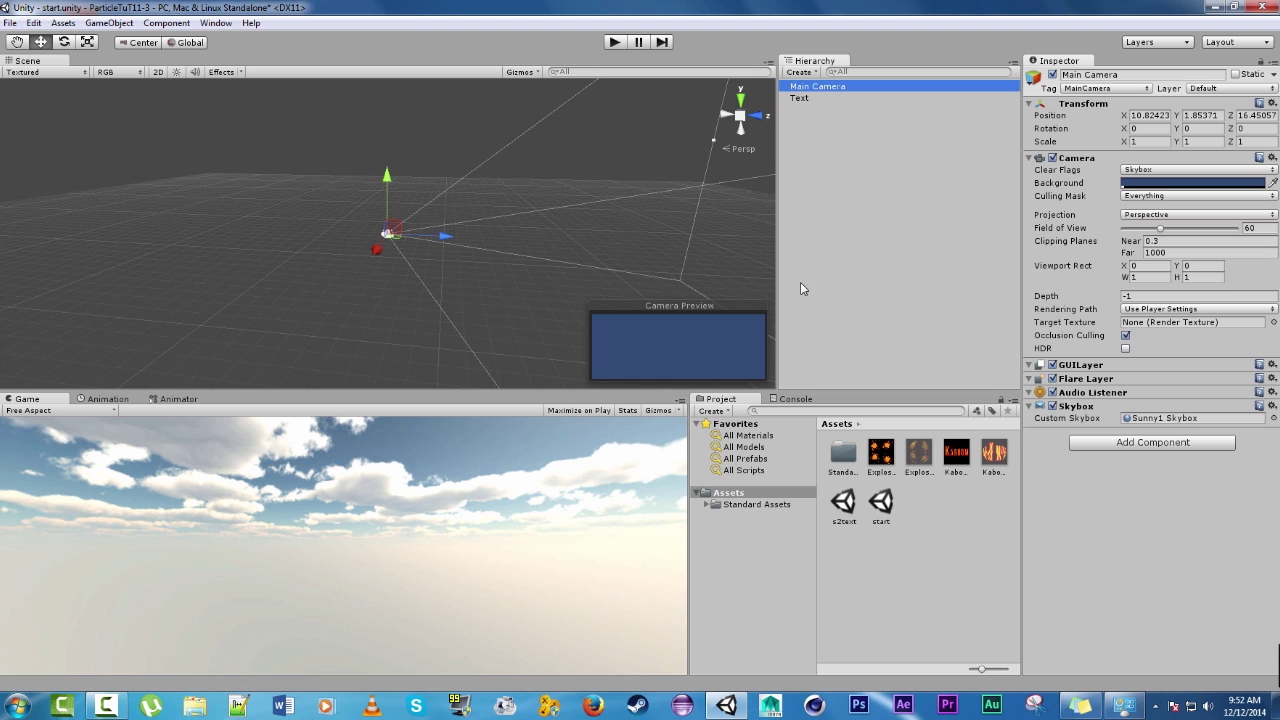
Step: Switch the selection back and forth between the Text object and Main Camera
click(810, 99)
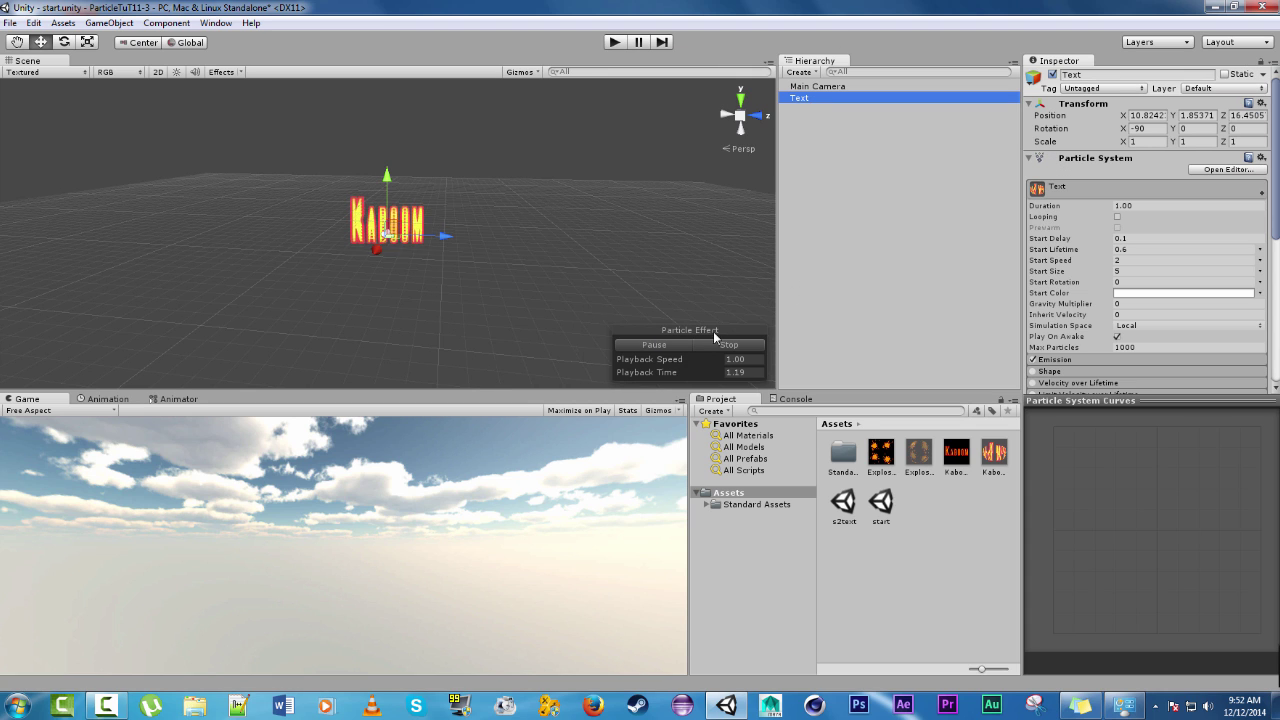
click(815, 88)
click(810, 99)
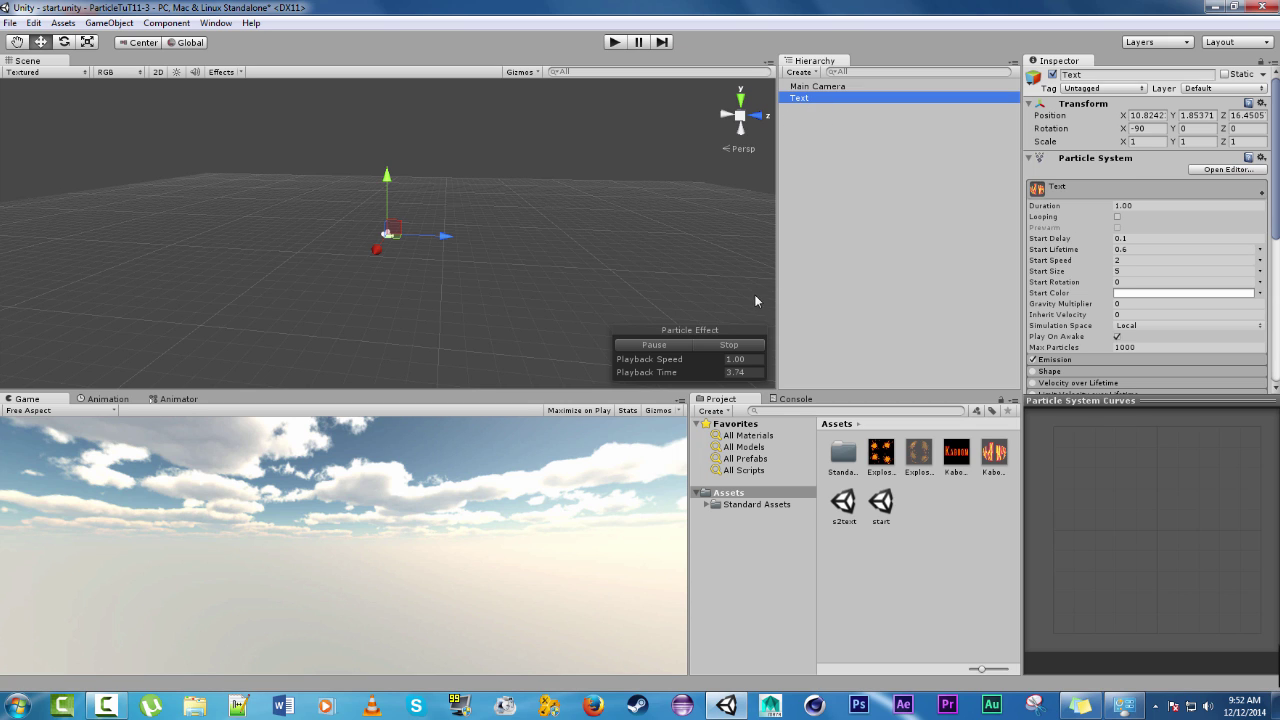
click(815, 87)
key(Down)
click(672, 345)
click(815, 87)
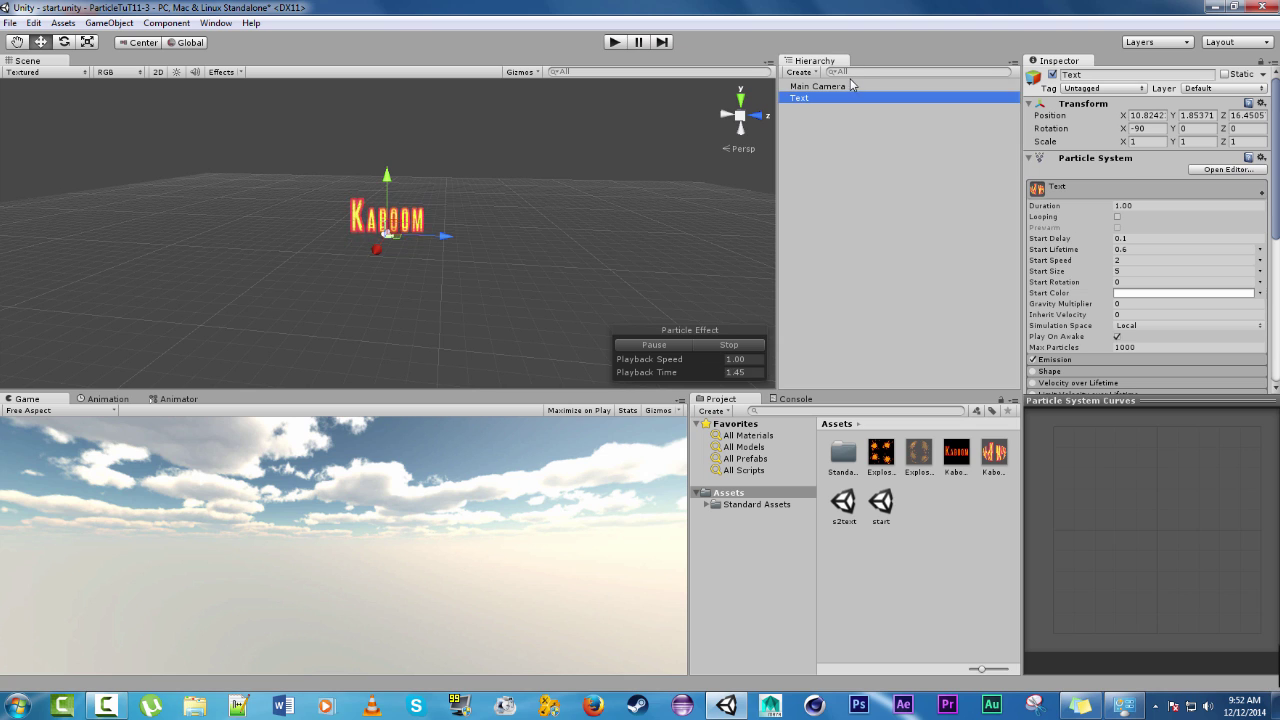
Step: Align the Main Camera with the scene view (31.74, 7.67, 20.01) and stop the Text preview
click(110, 22)
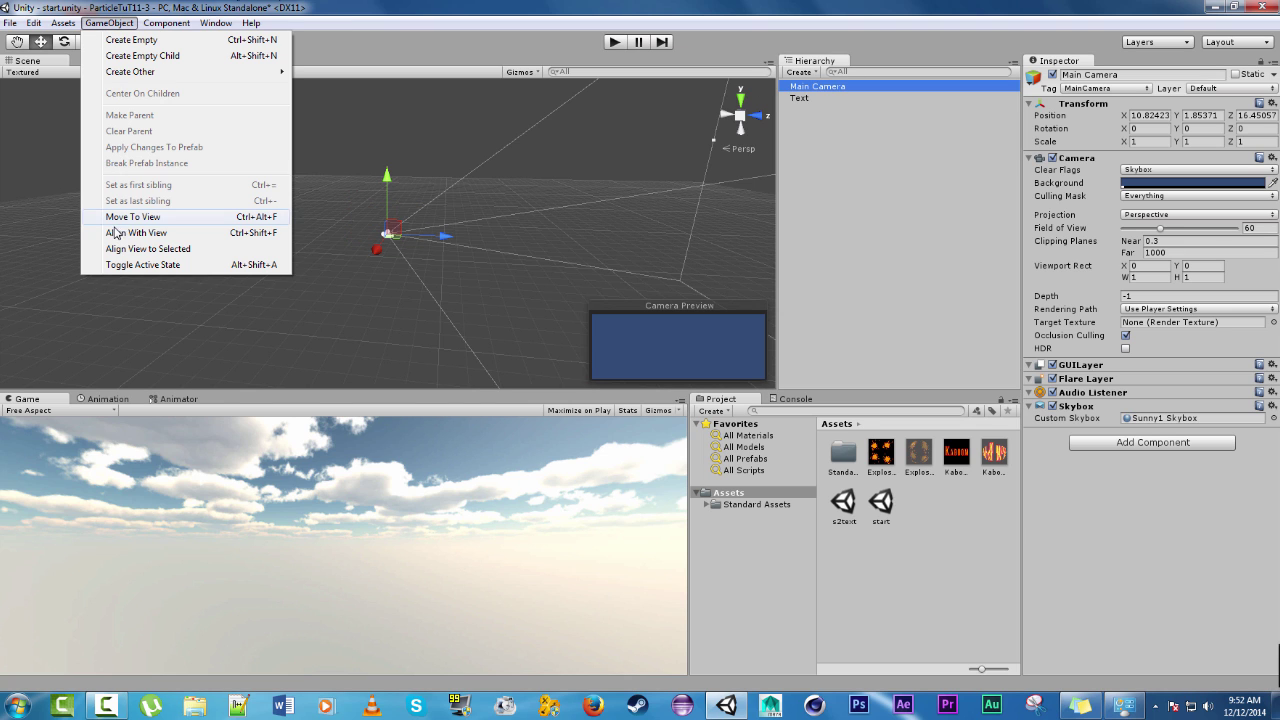
click(121, 230)
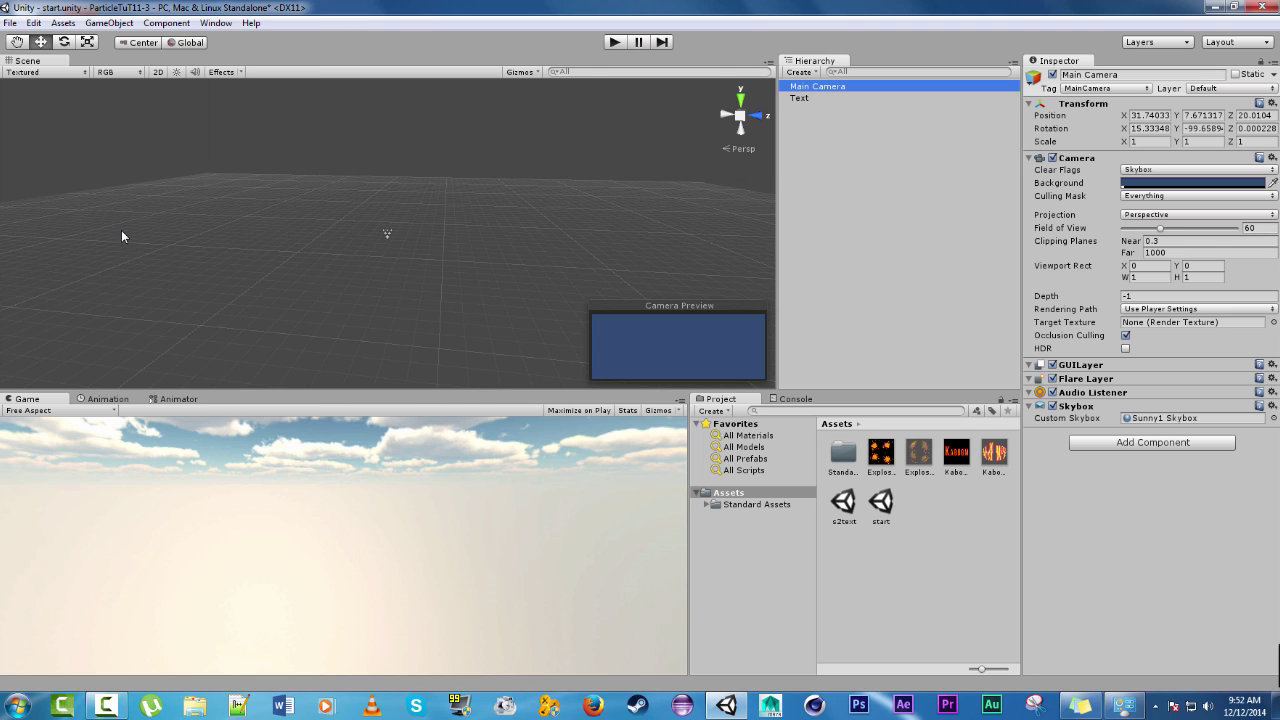
click(812, 98)
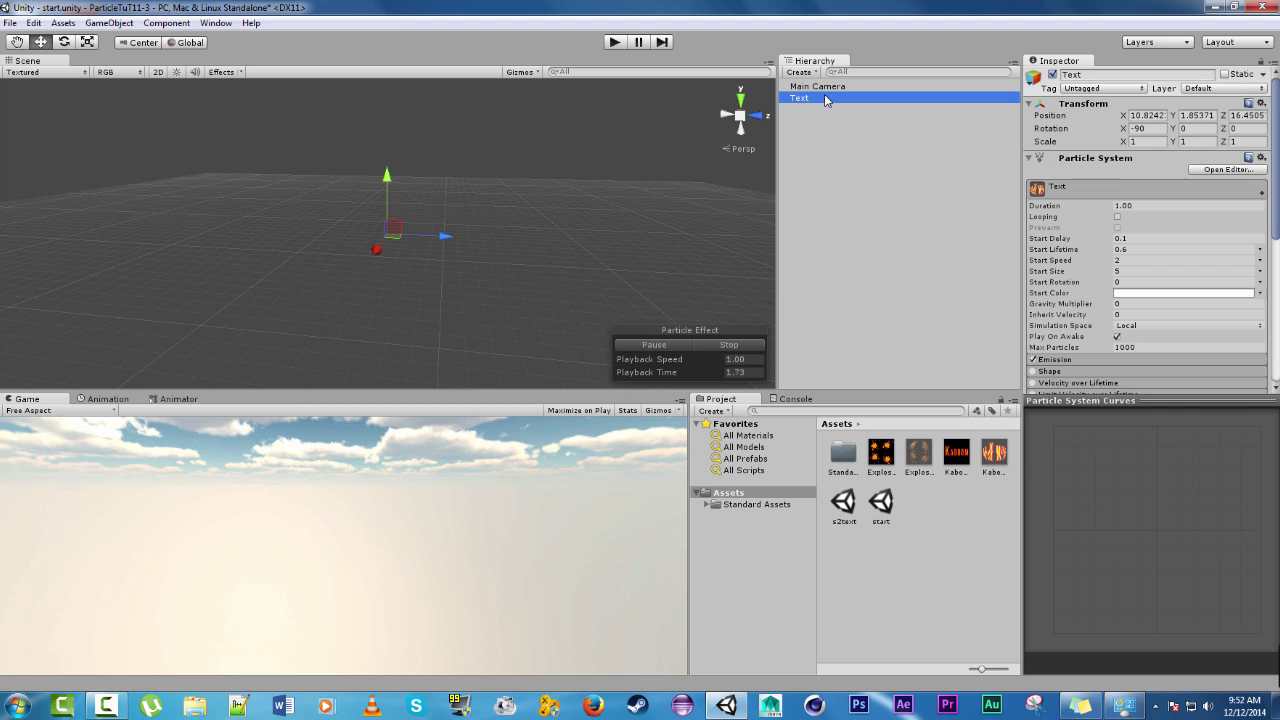
click(731, 346)
Step: Set Emission Rate to 0, add a burst of 1 particle at 0.00, and preview it
scroll(1135, 288, down, 5)
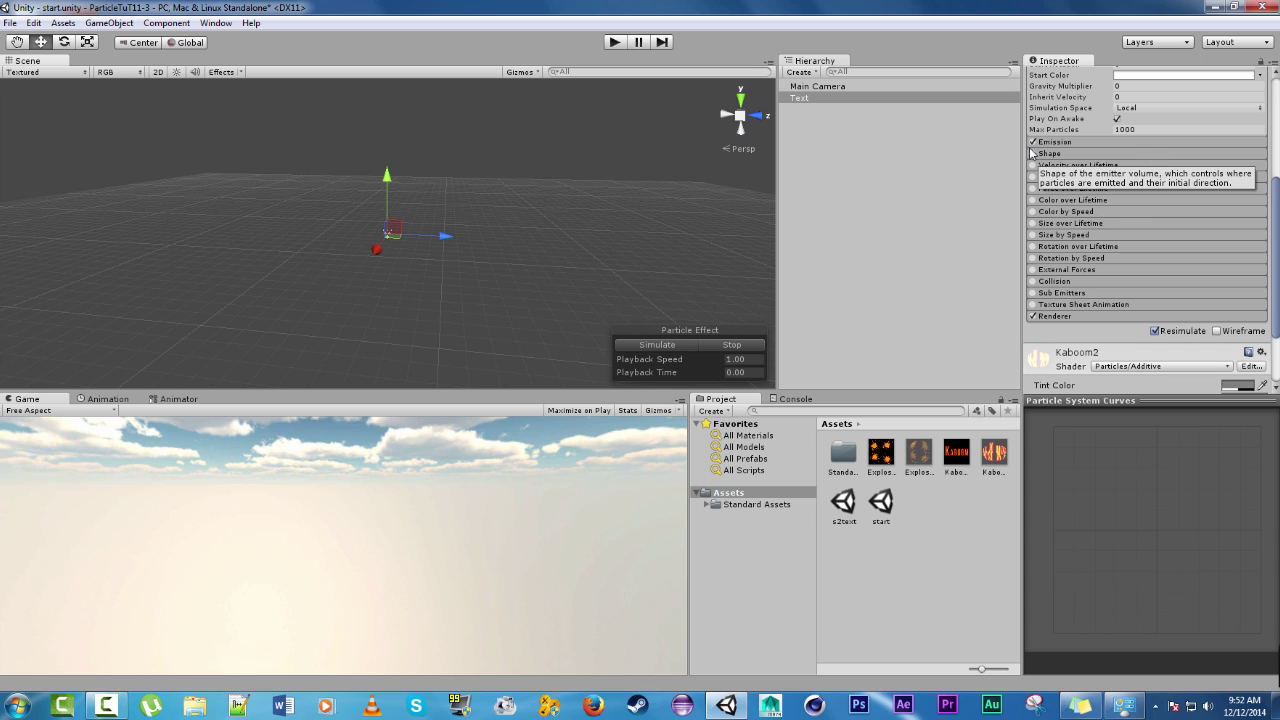
click(1070, 137)
click(1111, 140)
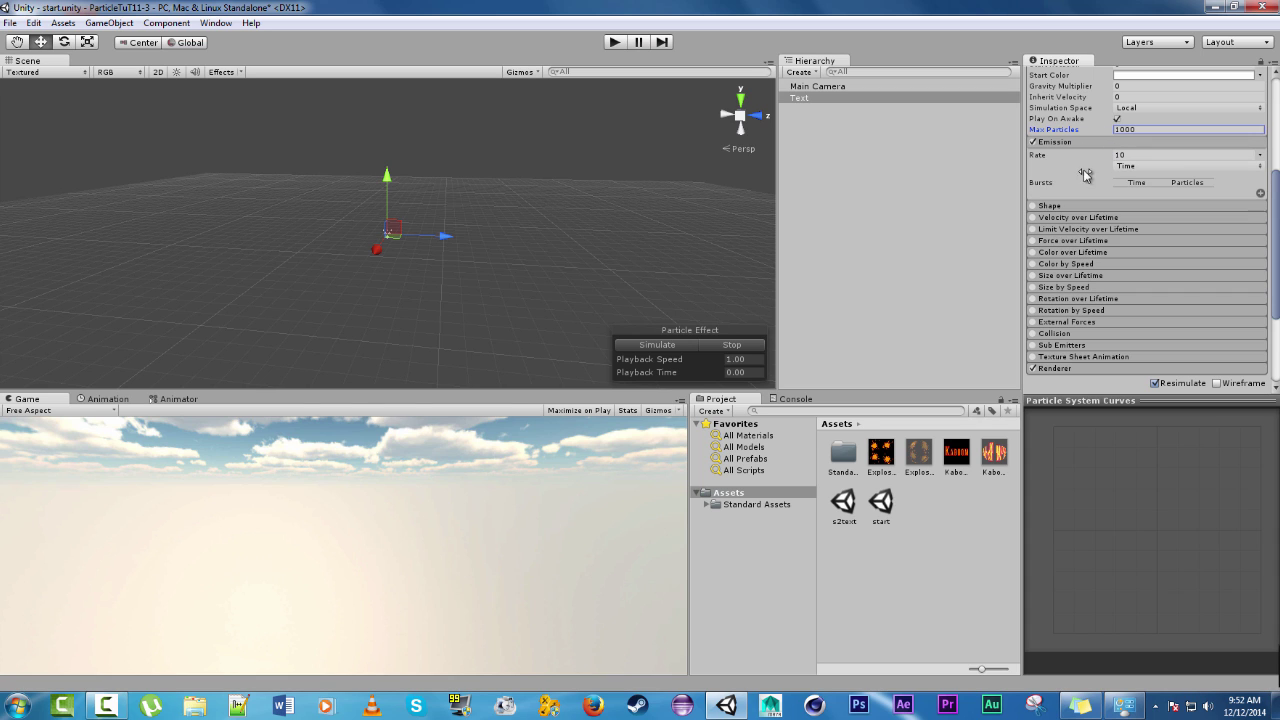
click(670, 346)
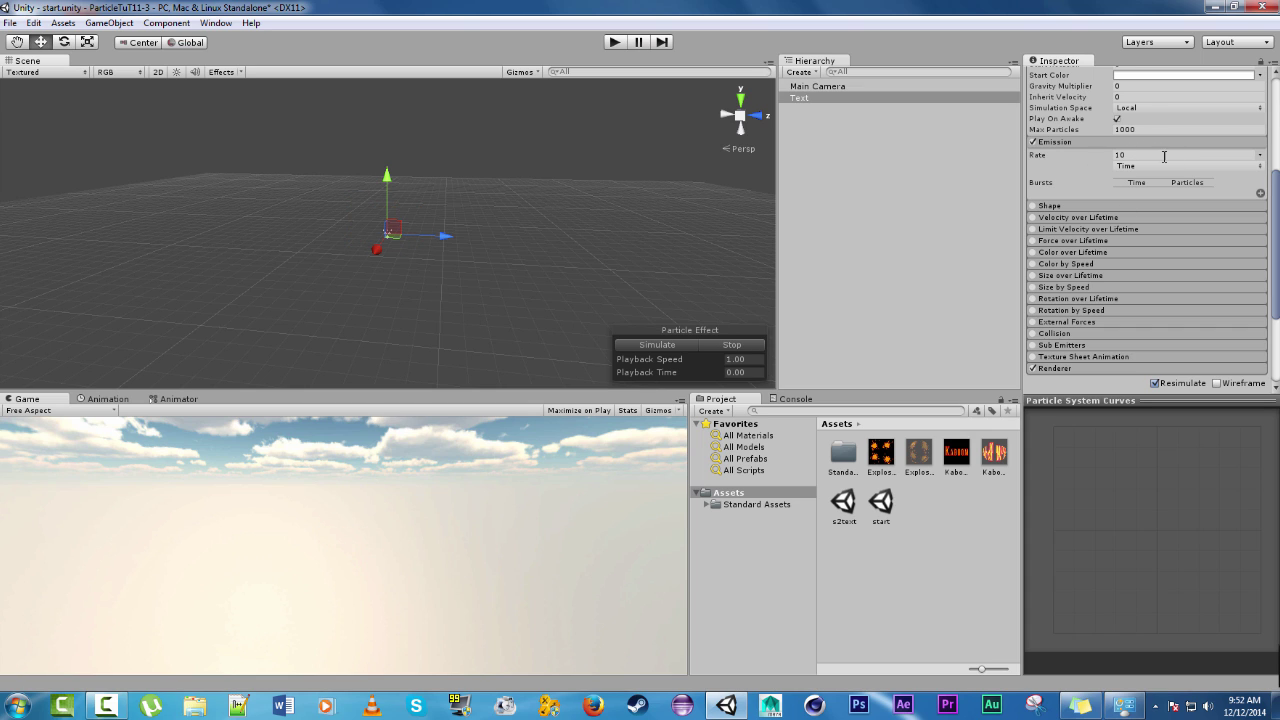
click(1164, 156)
key(BackSpace)
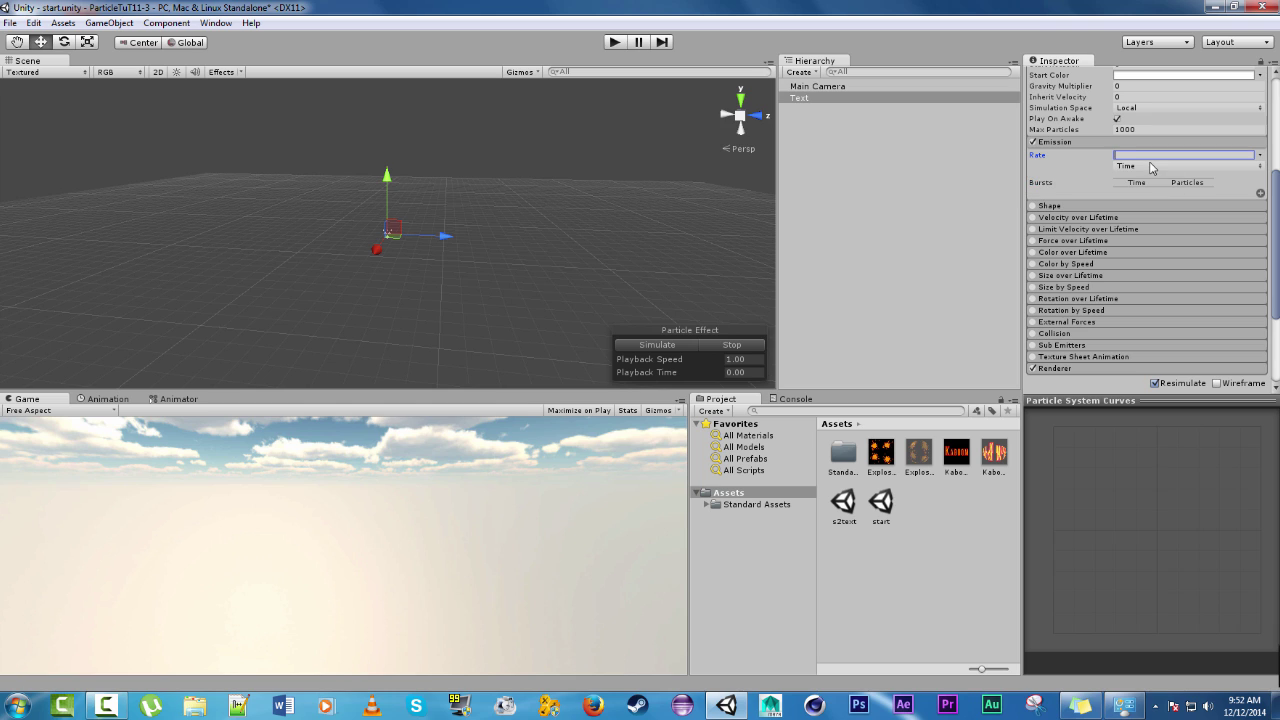
click(1260, 192)
click(1186, 194)
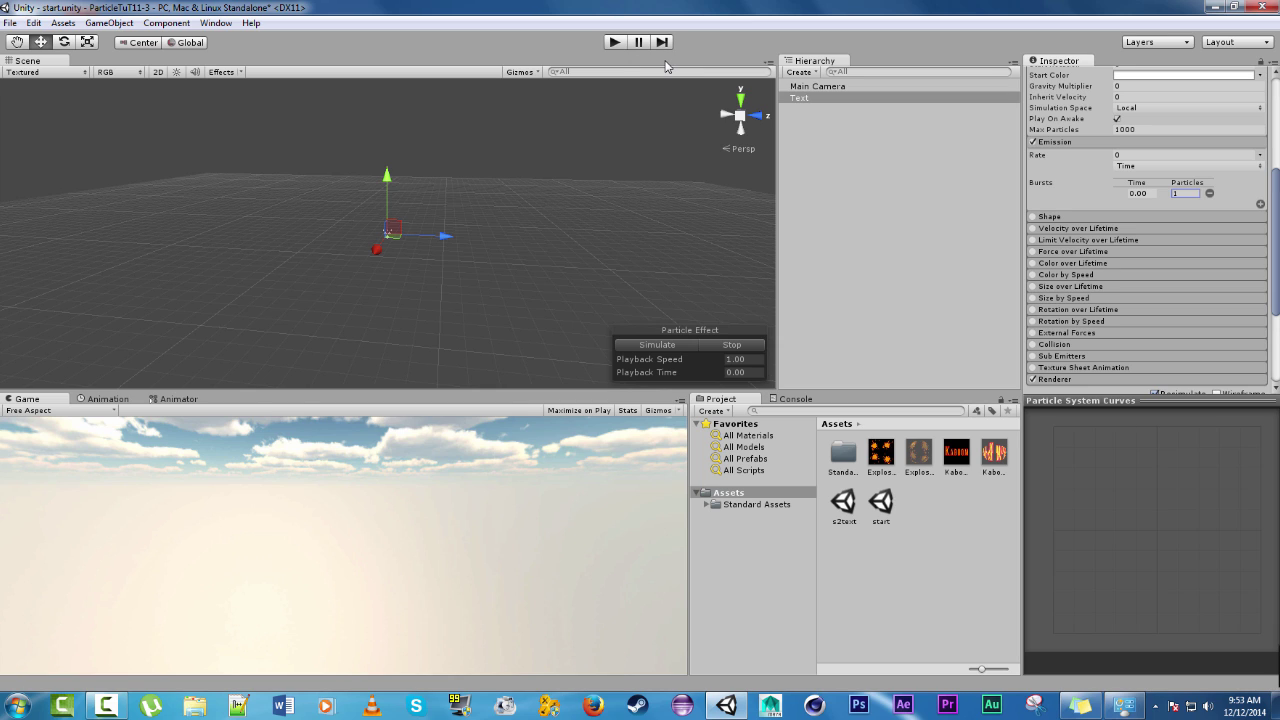
click(722, 344)
click(657, 344)
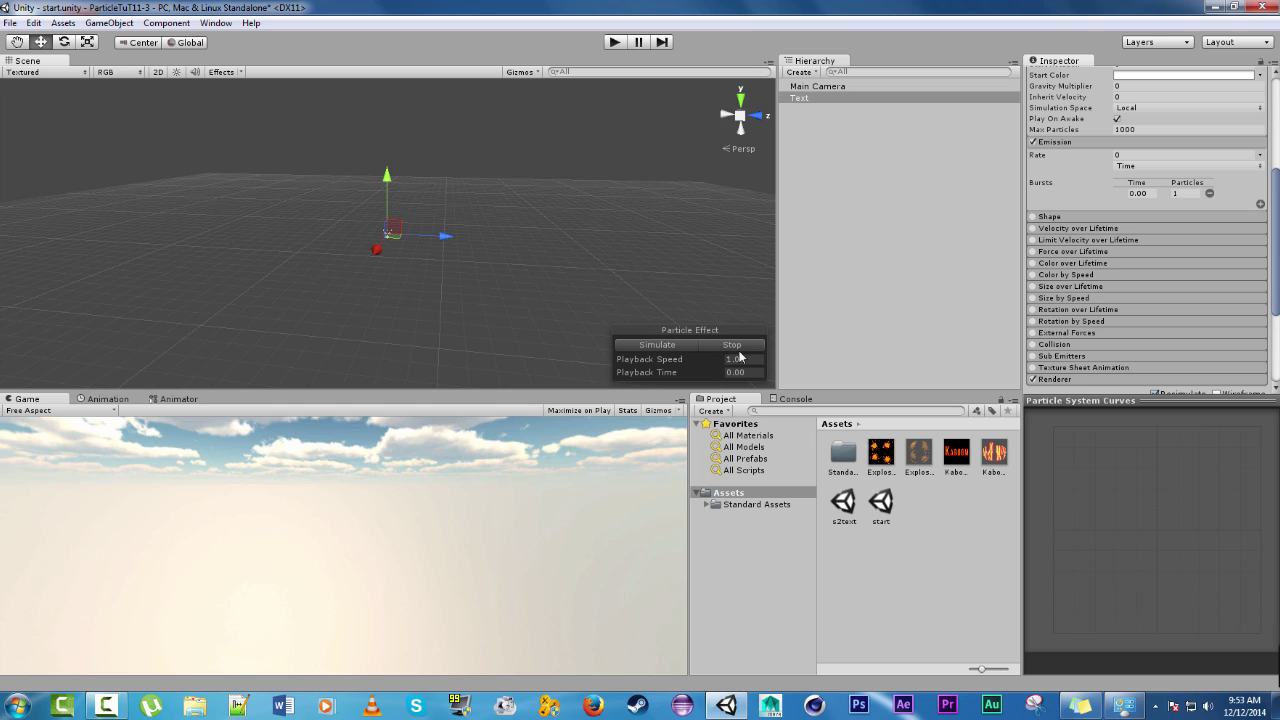
click(655, 345)
Step: Enable Color over Lifetime, lower the gradient's end alpha to 49, and preview the fade
scroll(1074, 222, down, 5)
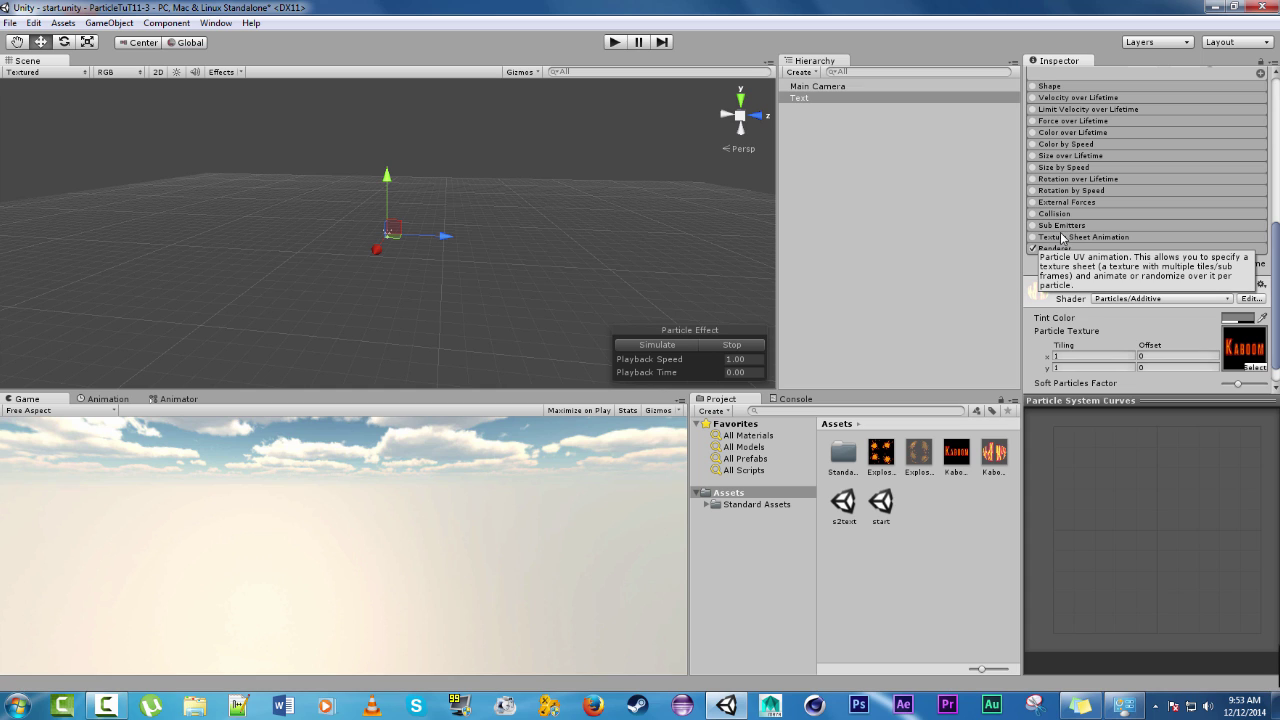
scroll(1075, 228, up, 2)
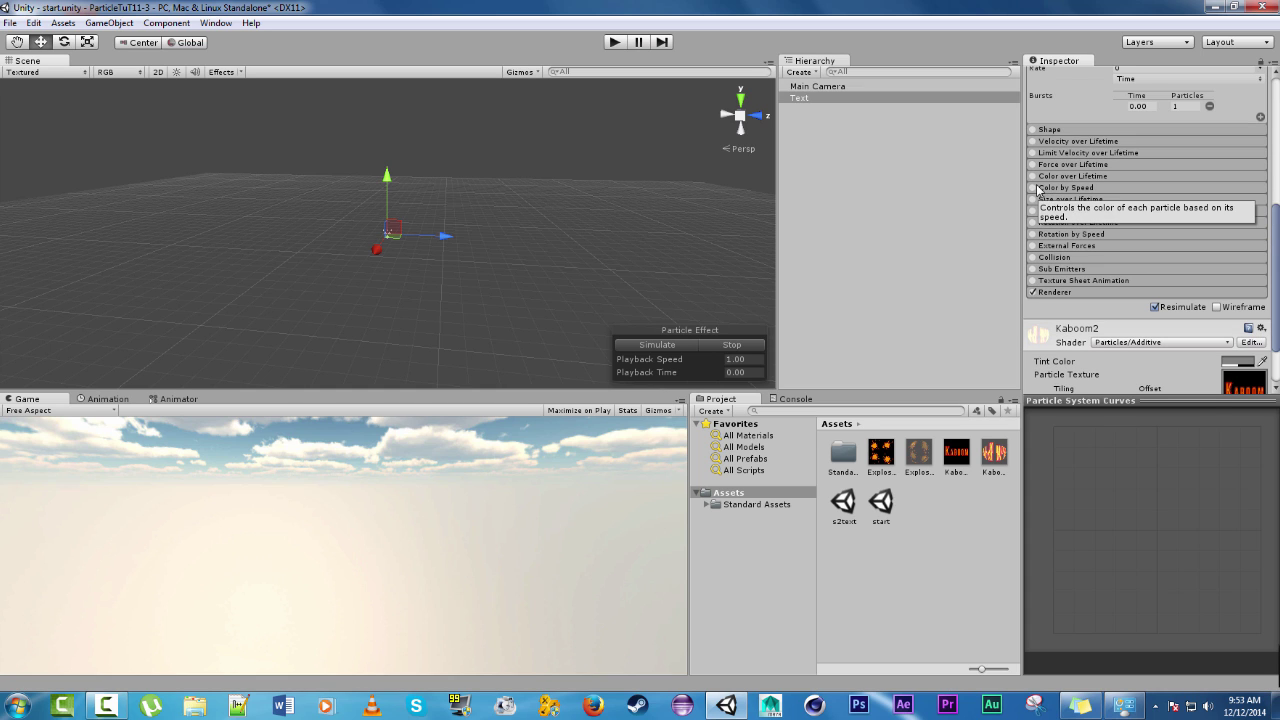
click(1033, 176)
click(1060, 176)
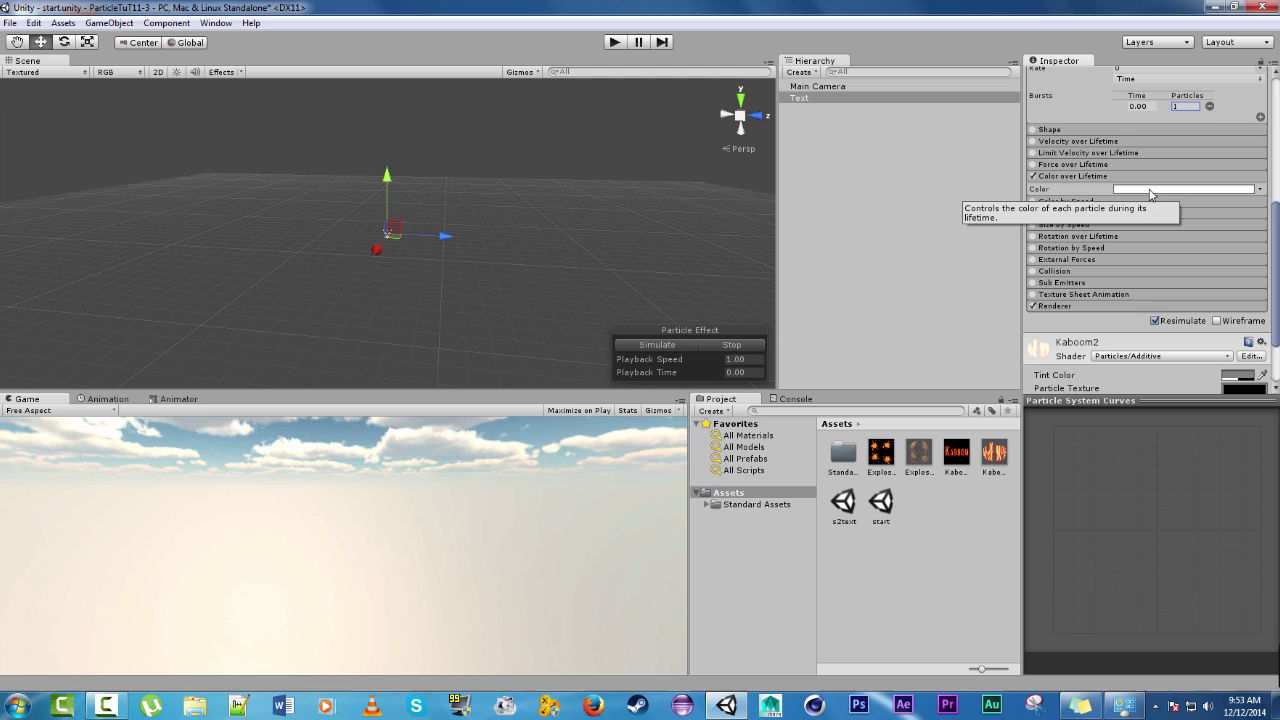
click(1150, 190)
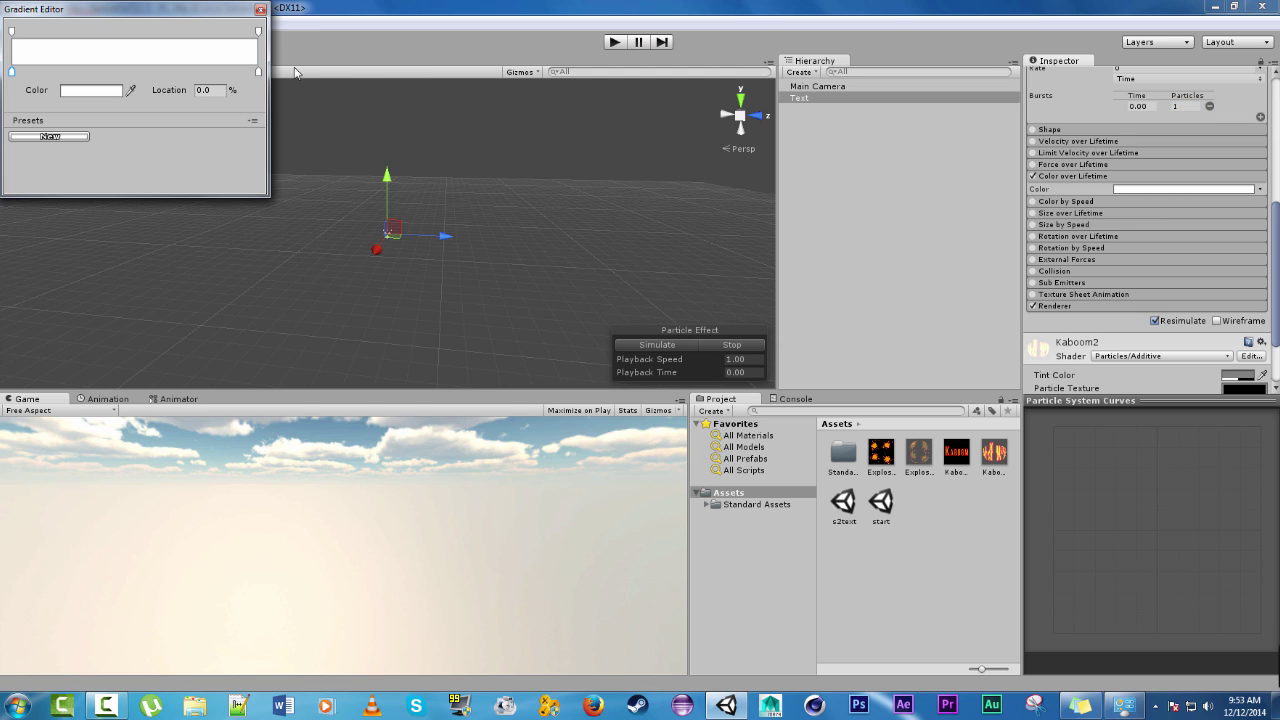
click(259, 31)
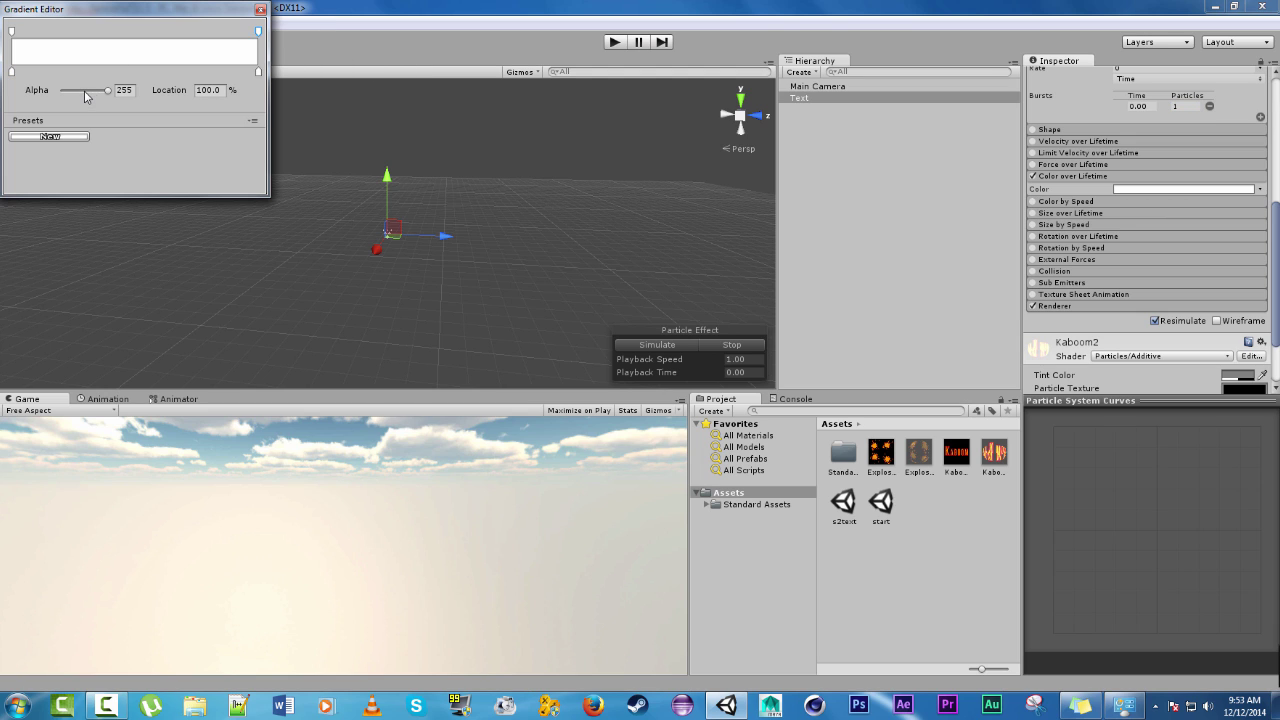
drag(84, 91, 71, 91)
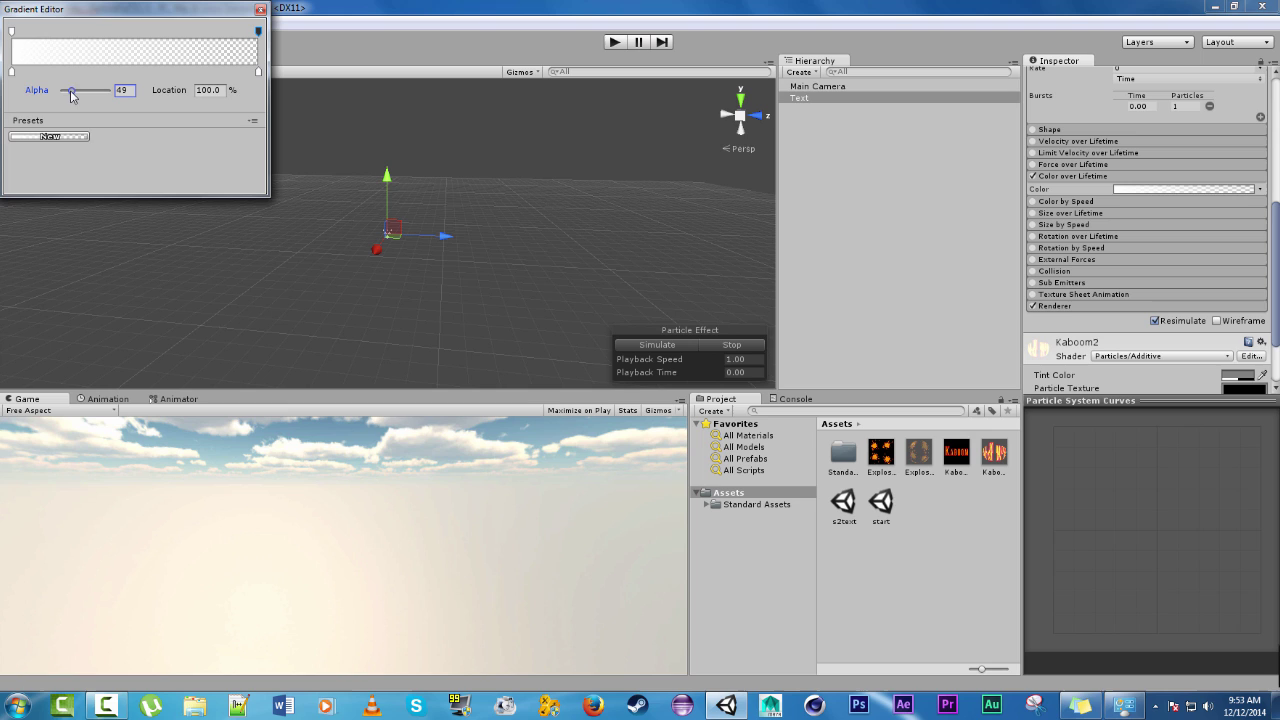
click(261, 12)
click(655, 344)
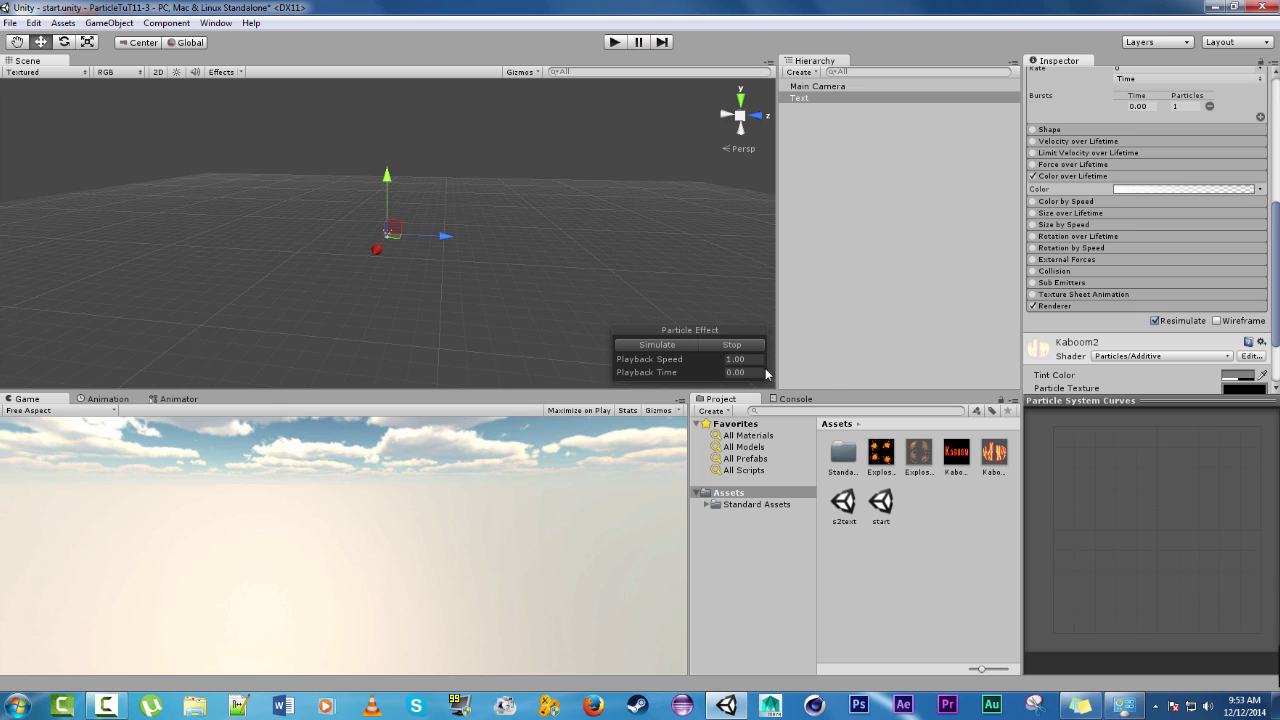
Step: Enable Size over Lifetime and lower the curve's starting key to about 0.1
click(1046, 213)
click(1033, 213)
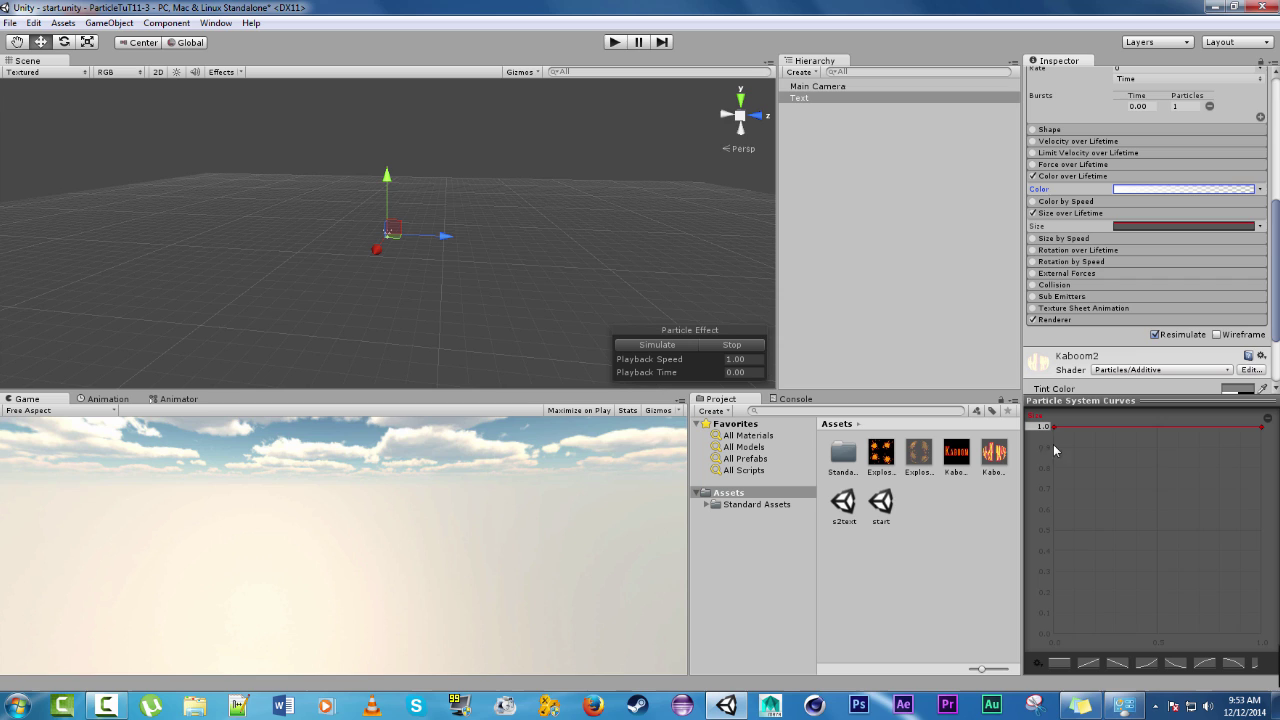
drag(1055, 427, 1034, 578)
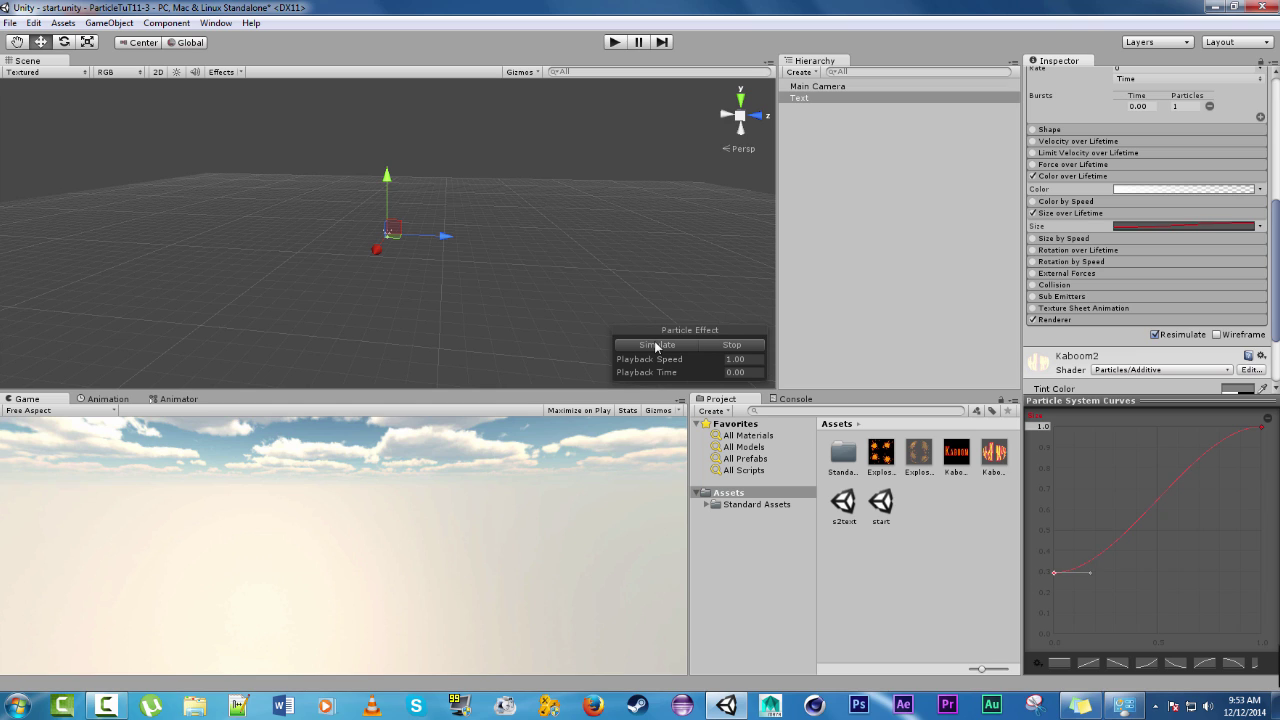
click(656, 346)
drag(1056, 578, 1054, 612)
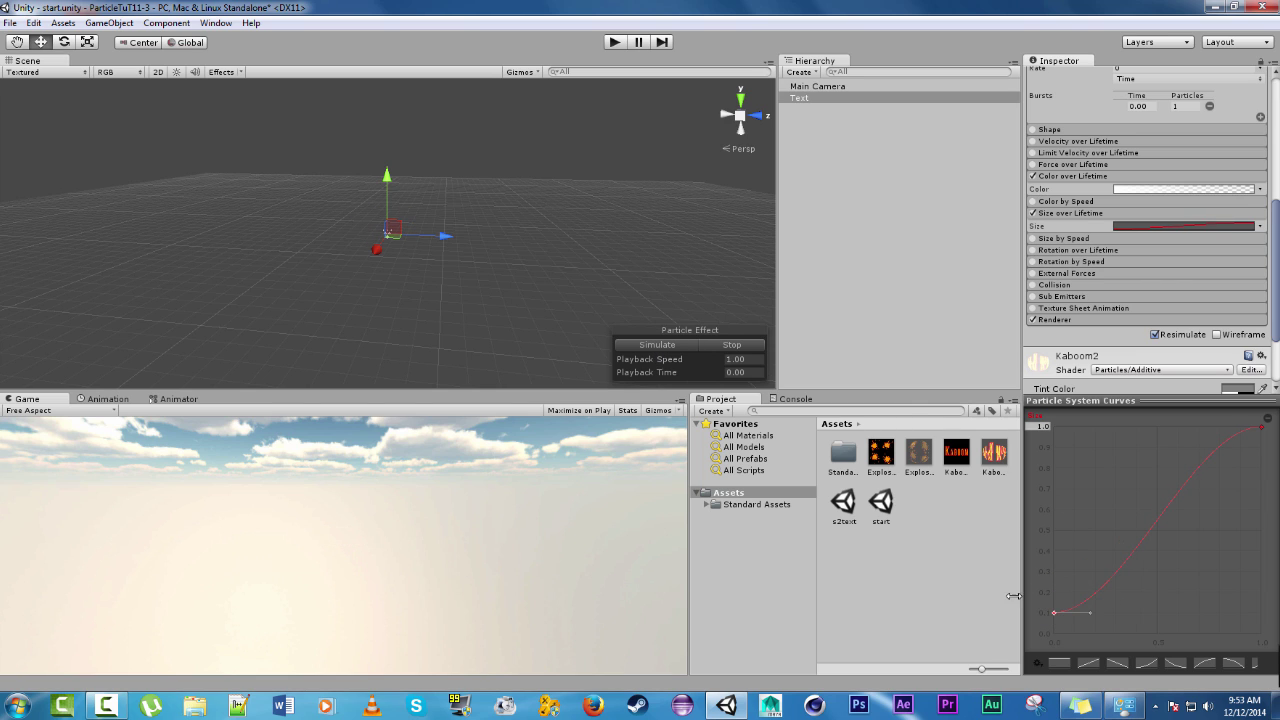
Step: Replay the Text particle burst from slightly different angles to check it grows
click(658, 345)
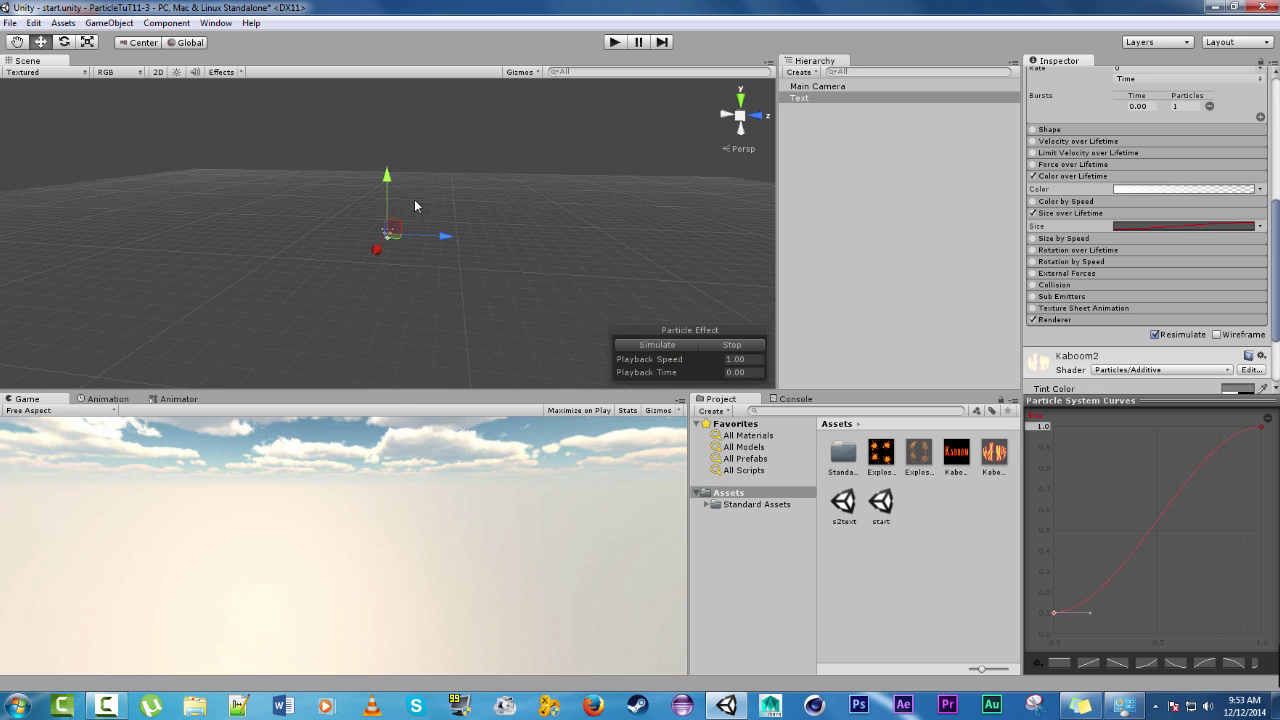
alt+drag(414, 199, 461, 184)
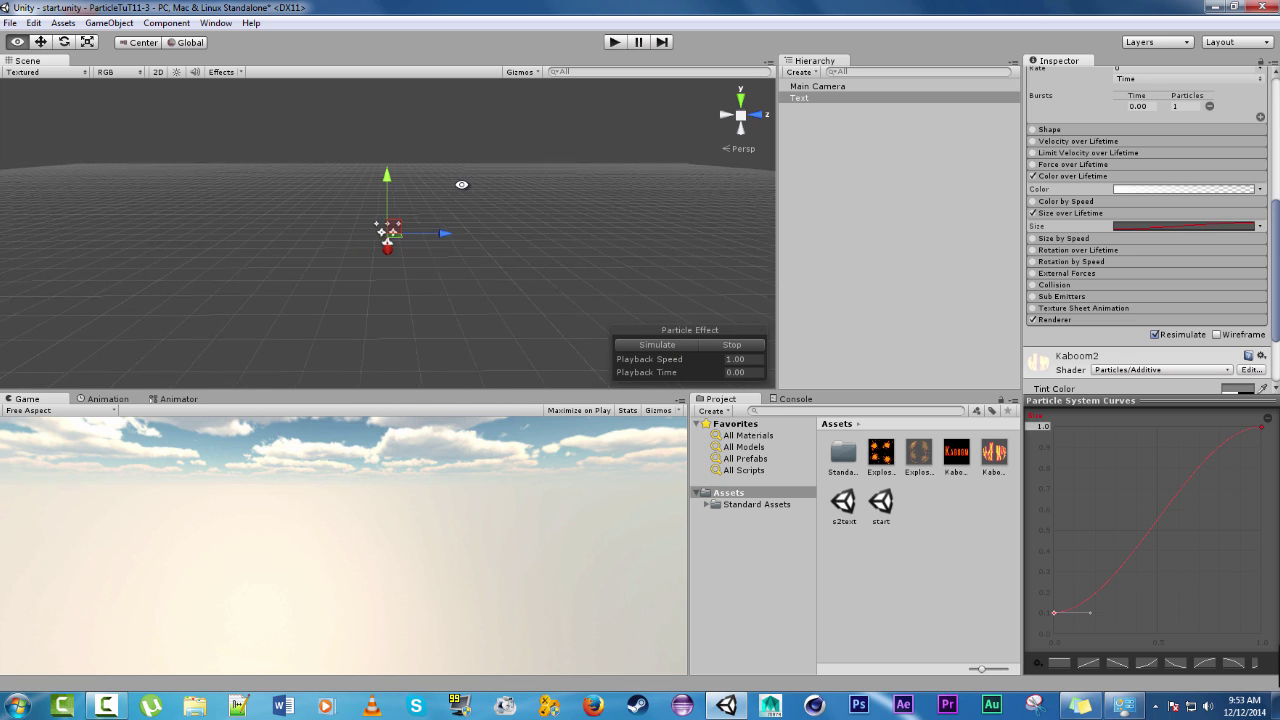
click(677, 347)
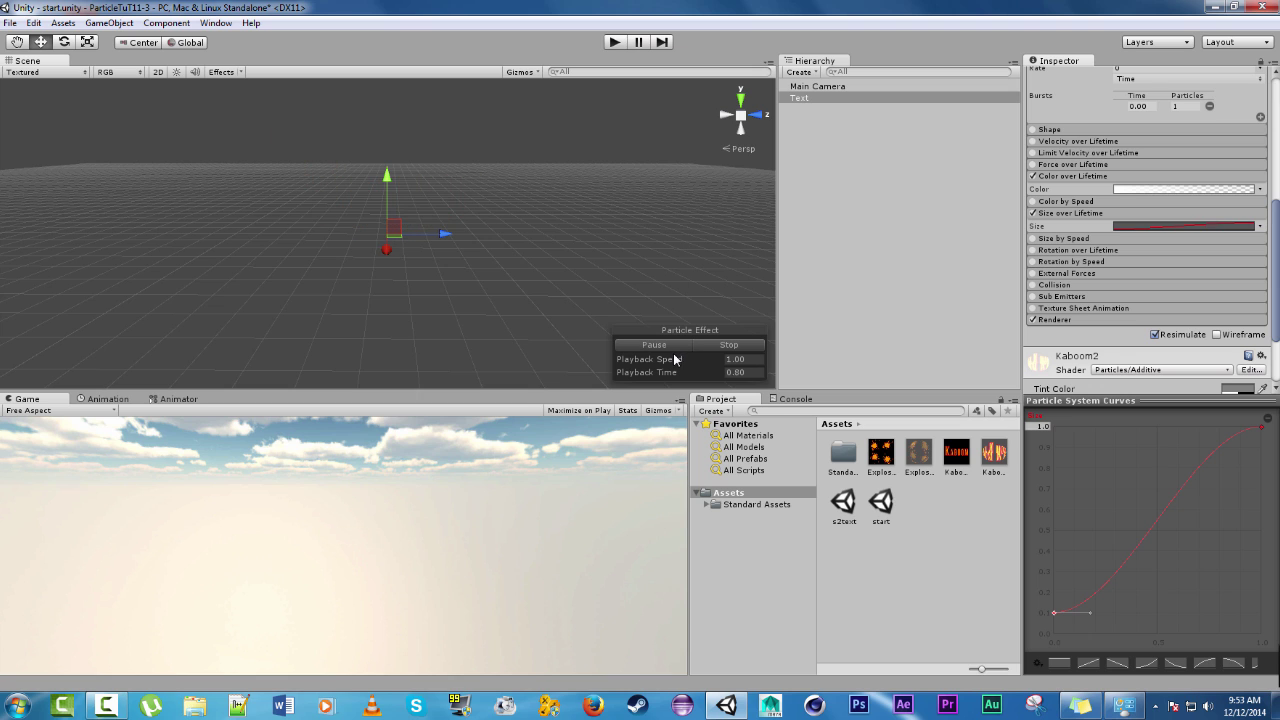
click(715, 347)
alt+drag(412, 160, 426, 194)
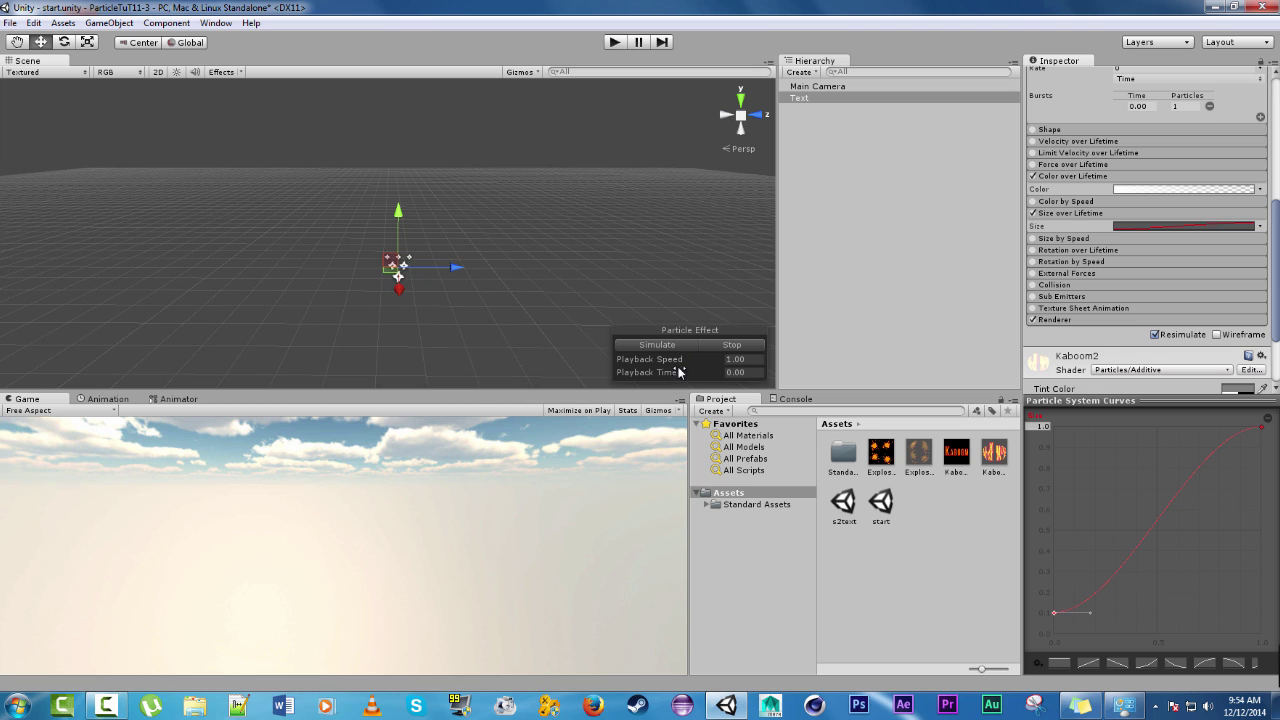
click(657, 345)
click(1100, 320)
scroll(1095, 300, down, 5)
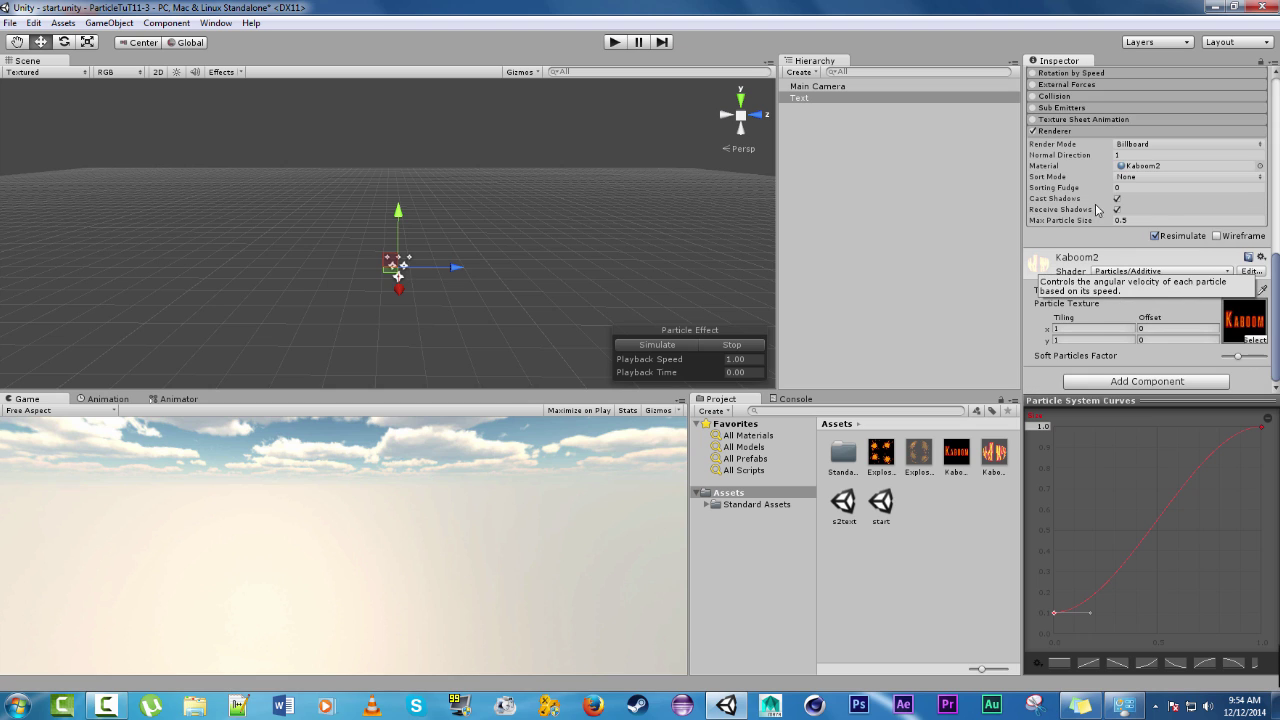
click(1100, 132)
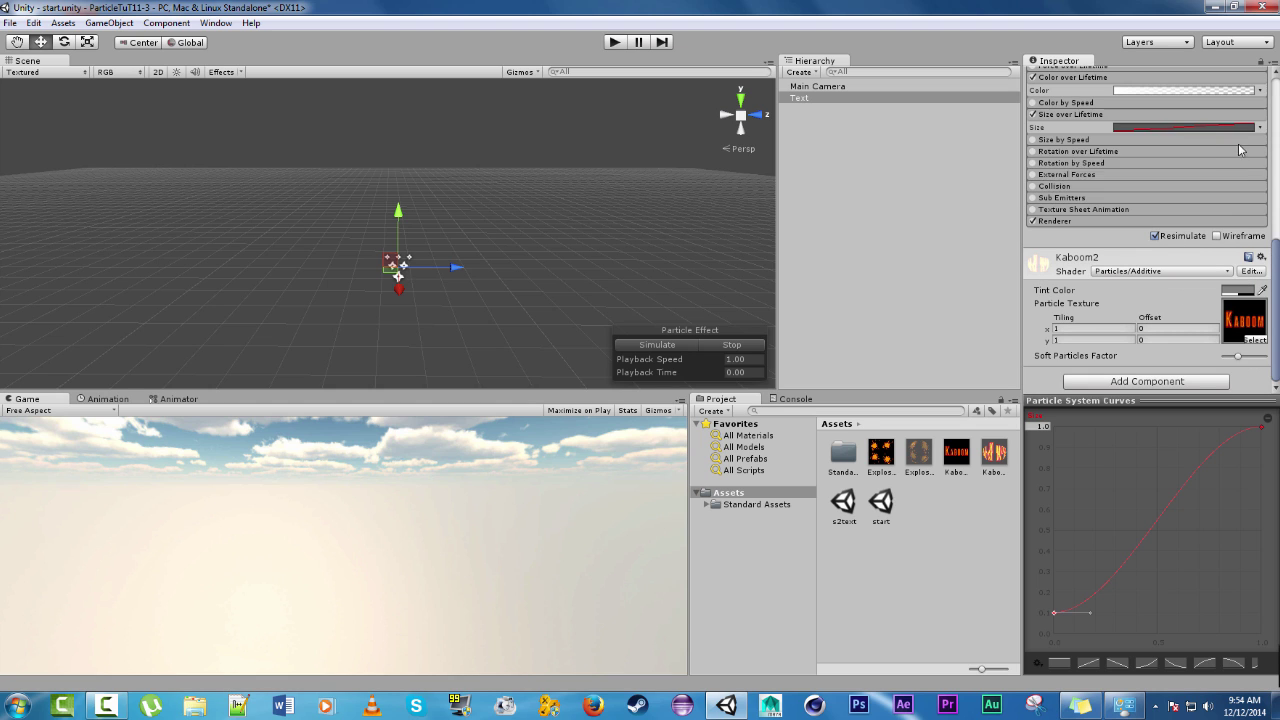